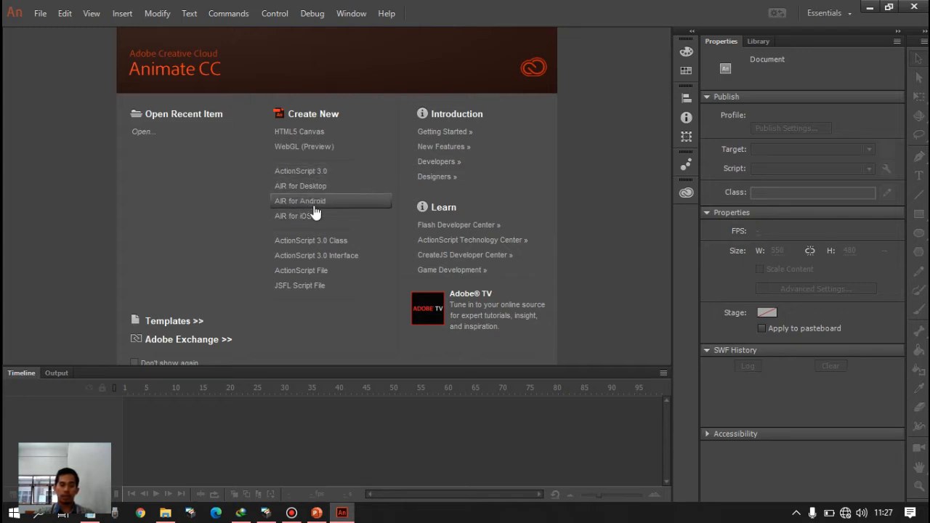
- Create a new AIR for Android document and set the stage size to 541 by 801 px
left_click(314, 206)
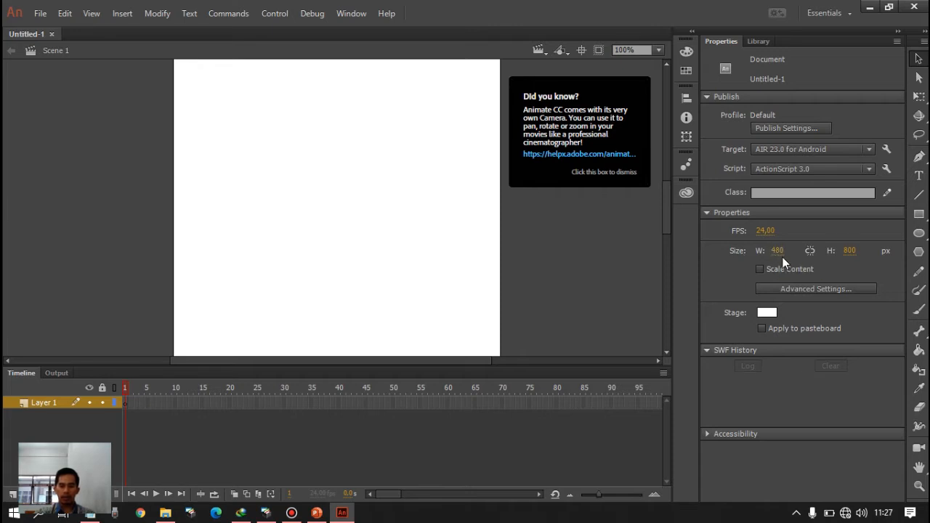
mouse_move(778, 256)
left_mouse_down()
mouse_move(815, 244)
mouse_move(766, 254)
mouse_move(790, 252)
left_mouse_up()
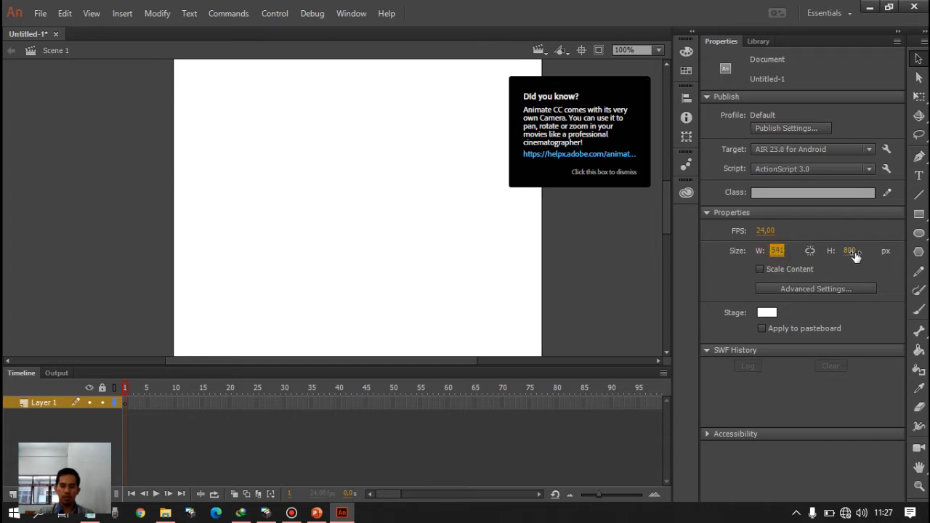
mouse_move(851, 255)
left_mouse_down()
mouse_move(839, 263)
mouse_move(858, 256)
left_mouse_up()
- Choose white as the stage background color and dismiss the "Did you know?" tip
left_click(771, 313)
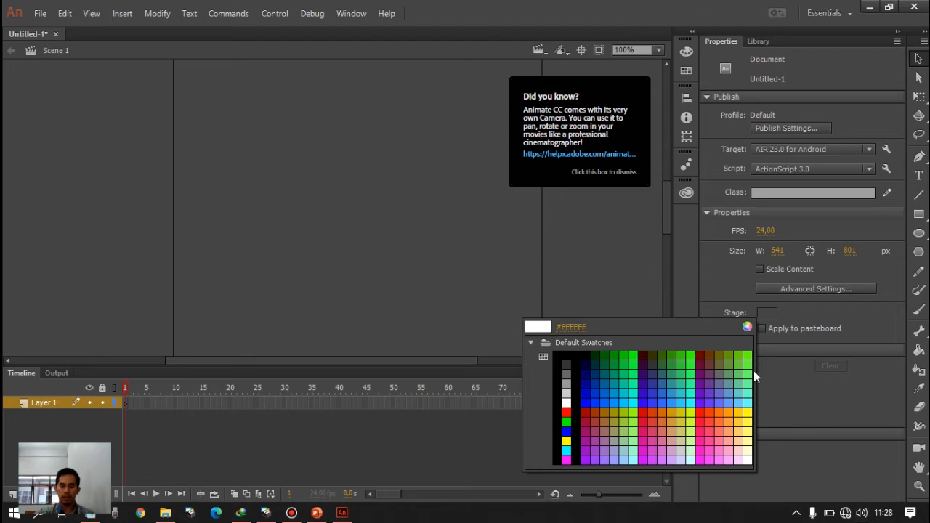
left_click(566, 396)
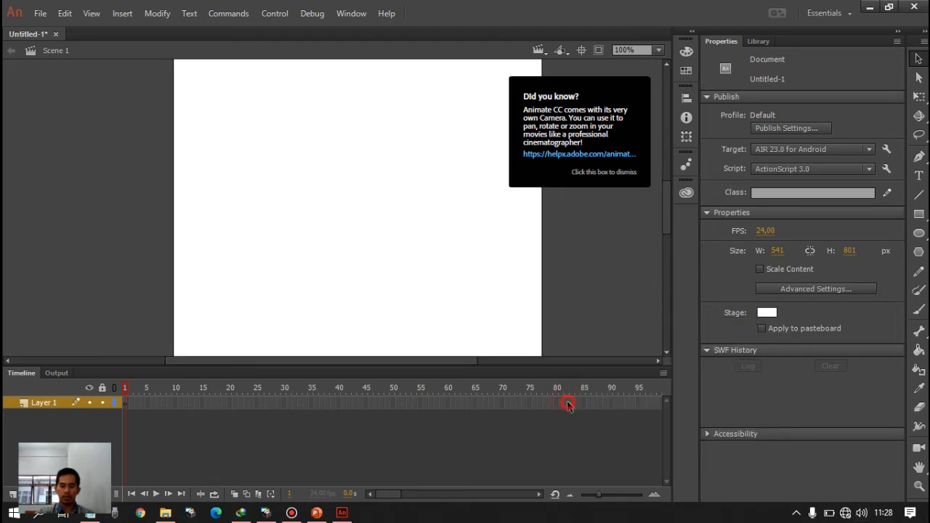
left_click(640, 85)
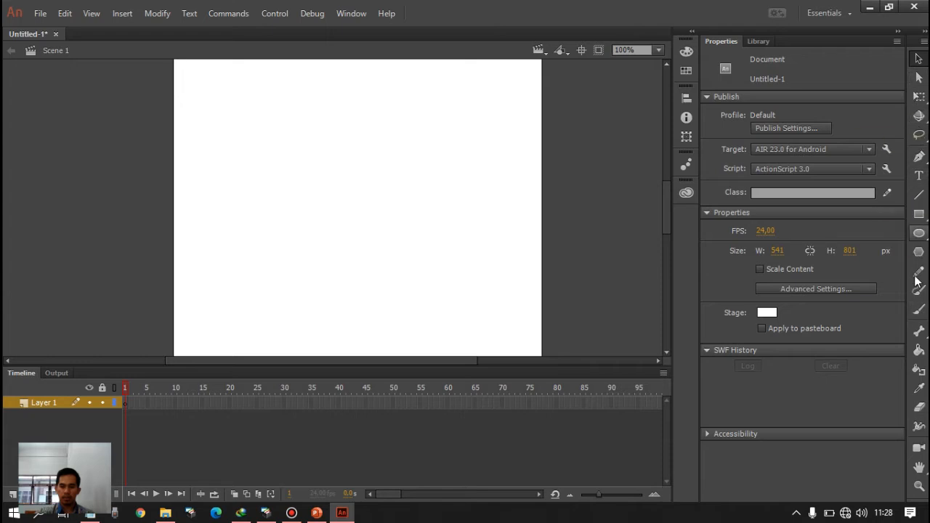
- Draw a large red rectangle with a black outline, centered across the stage's width
left_click(921, 215)
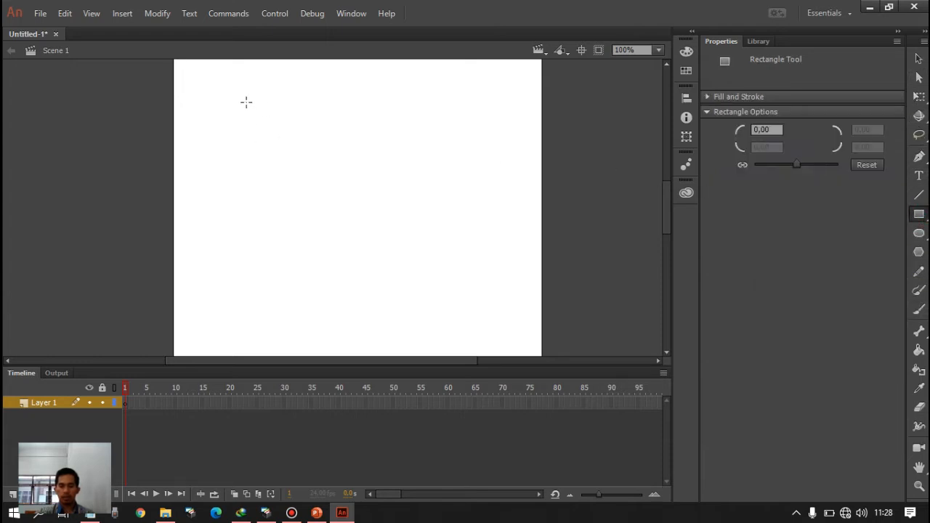
left_click_drag(246, 97, 461, 289)
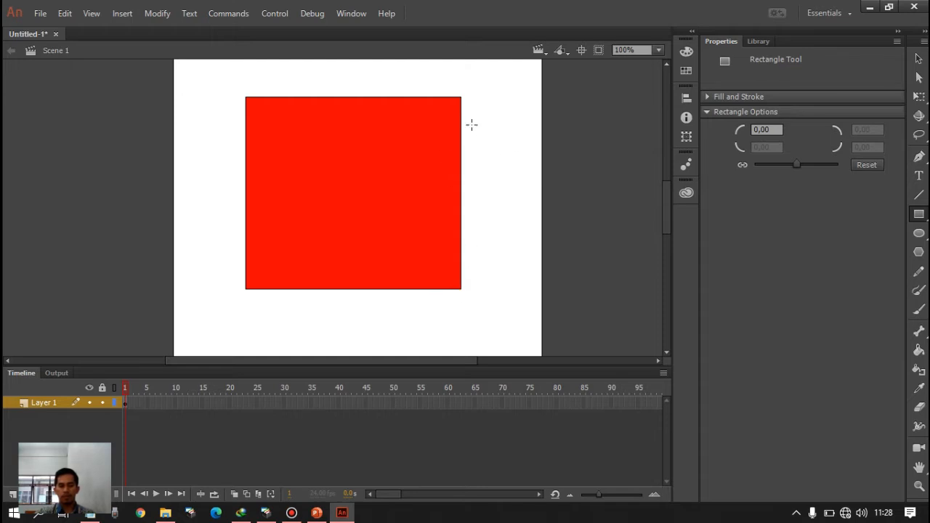
- Examine the red rectangle's right edge and lower right corner up close, and return to the full shape
scroll(472, 125, "up", 3)
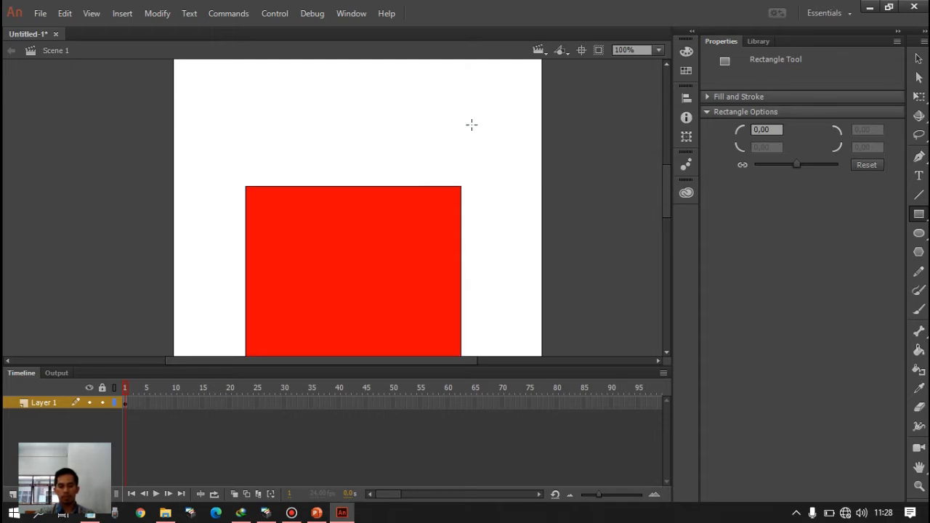
scroll(471, 125, "down", 3)
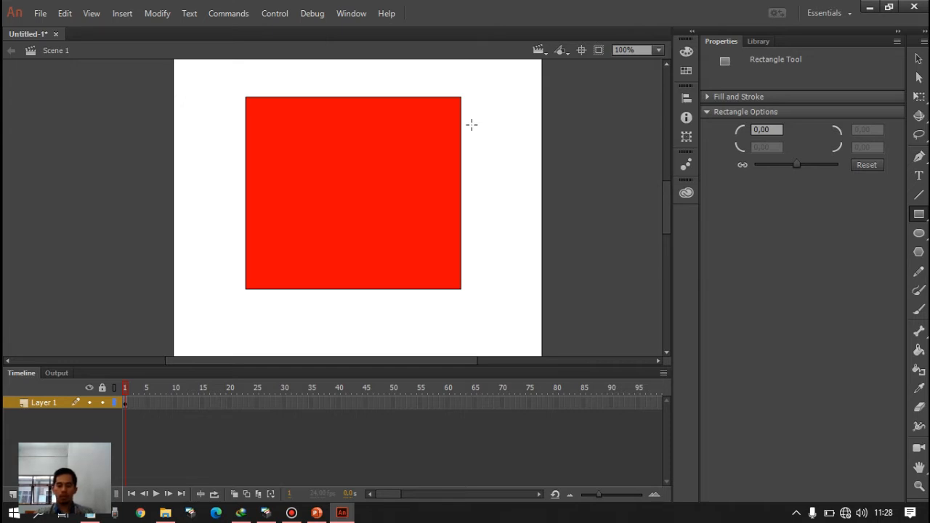
scroll(445, 125, "up", 10, "ctrl")
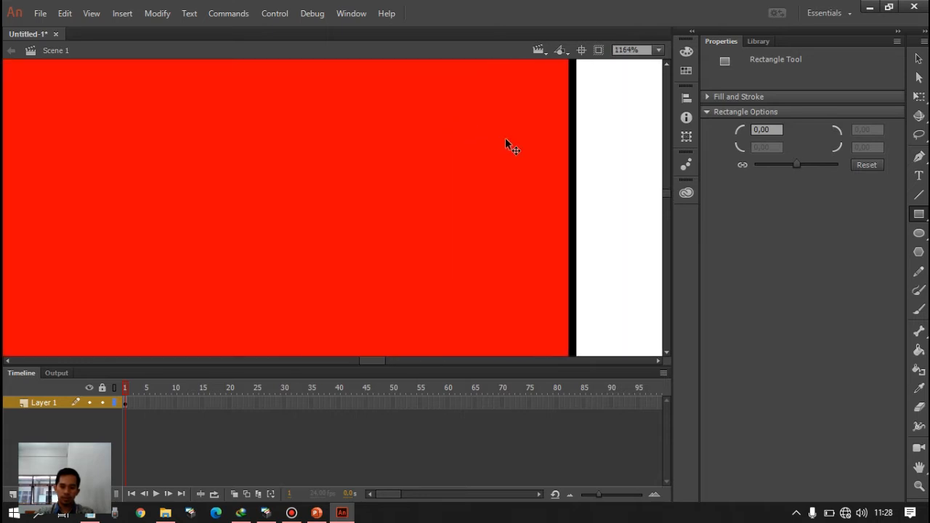
scroll(534, 142, "up", 3, "ctrl")
left_click_drag(561, 145, 394, 182)
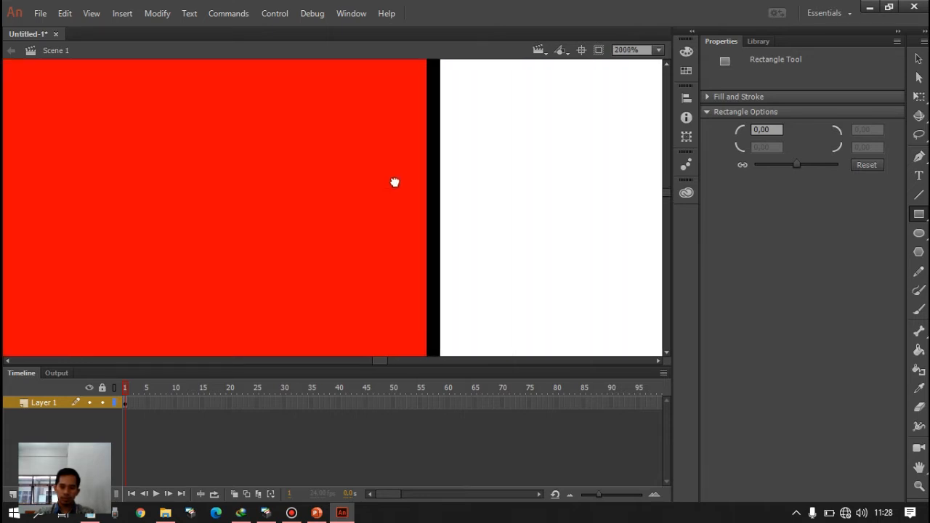
scroll(445, 169, "right", 4)
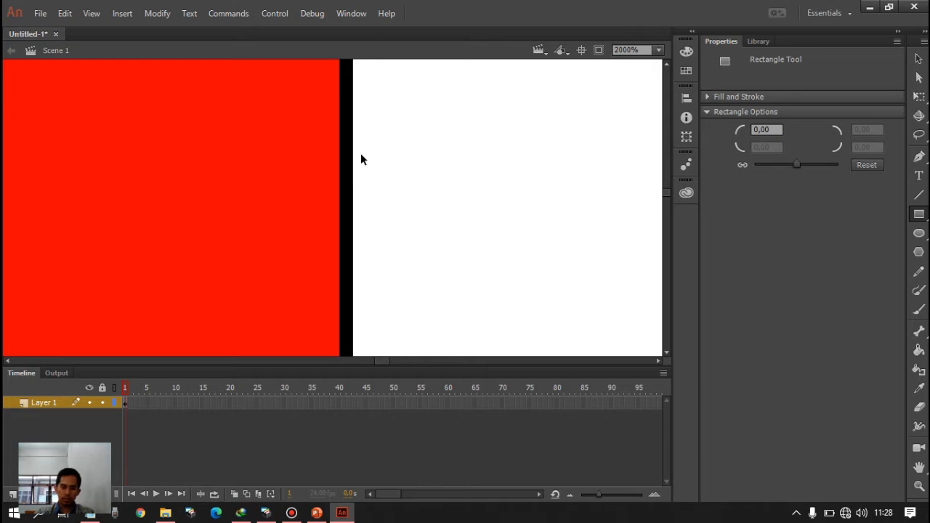
scroll(361, 158, "right", 1)
scroll(361, 156, "down", 5)
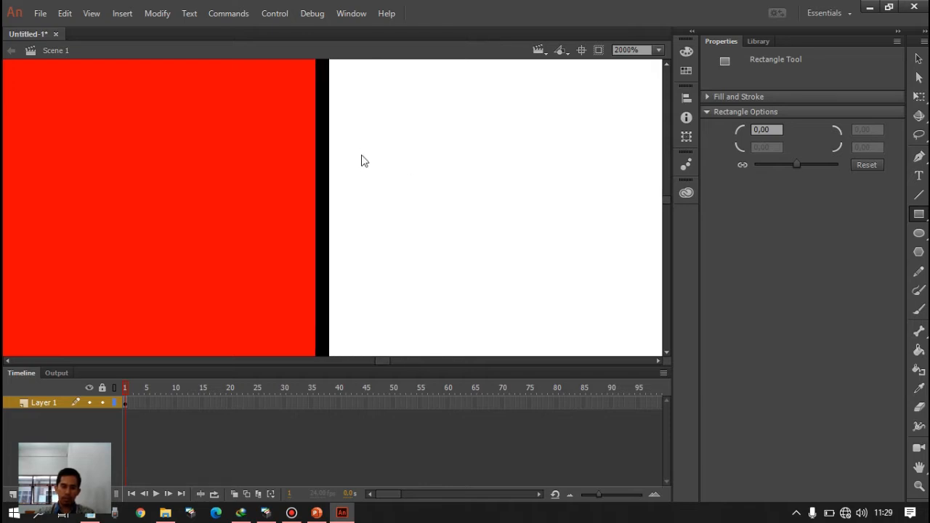
scroll(360, 160, "down", 4)
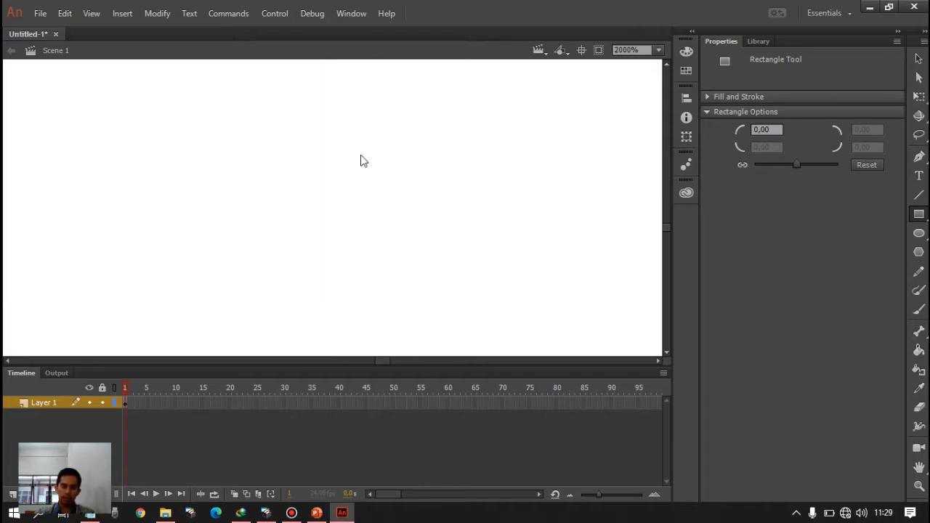
scroll(361, 160, "up", 4)
scroll(361, 159, "down", 5)
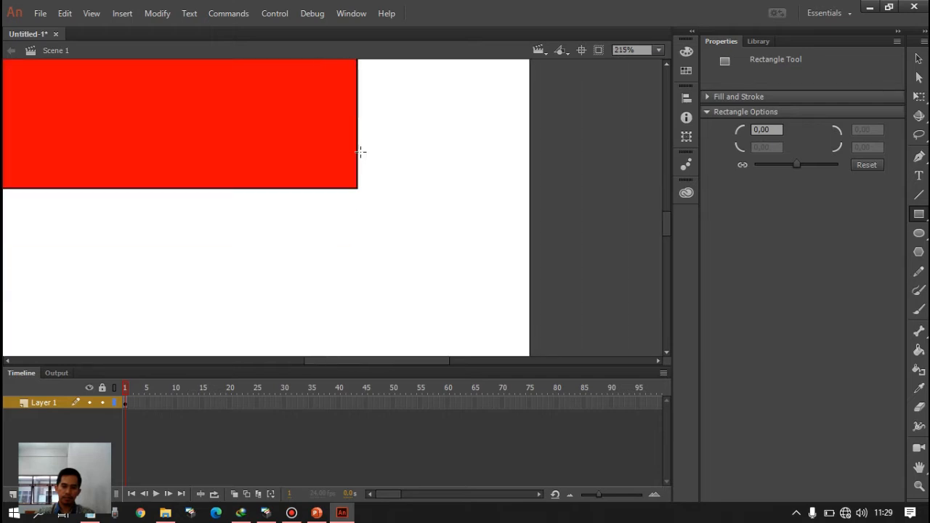
scroll(365, 122, "down", 3)
key("space")
left_click_drag(370, 144, 475, 282)
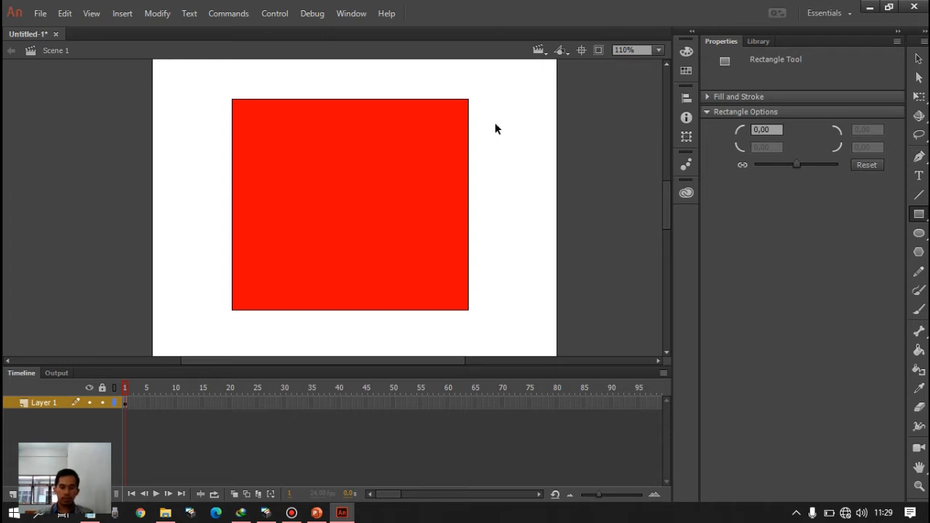
- Draw a smaller red square beside the large rectangle, extending past the stage's right edge
left_click_drag(506, 131, 625, 227)
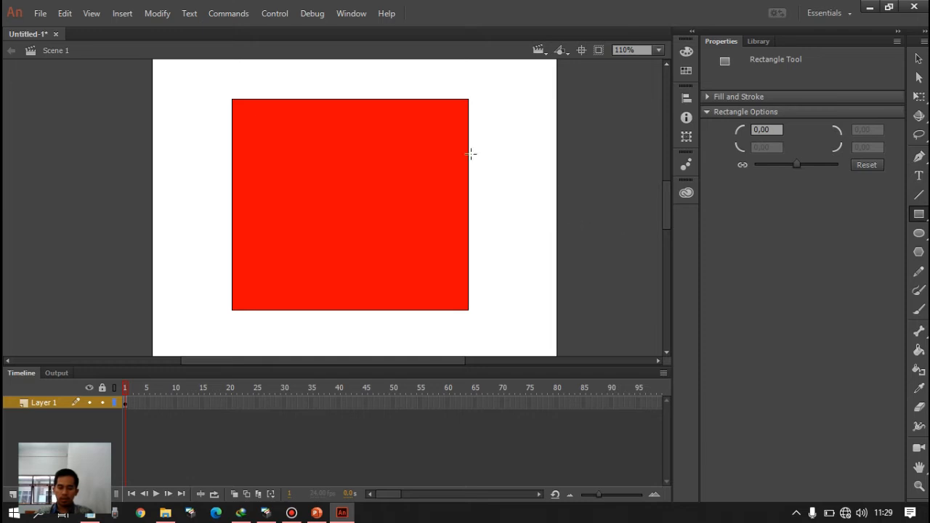
mouse_move(484, 121)
left_mouse_down()
mouse_move(589, 240)
mouse_move(597, 231)
mouse_move(494, 128)
mouse_move(572, 215)
left_mouse_up()
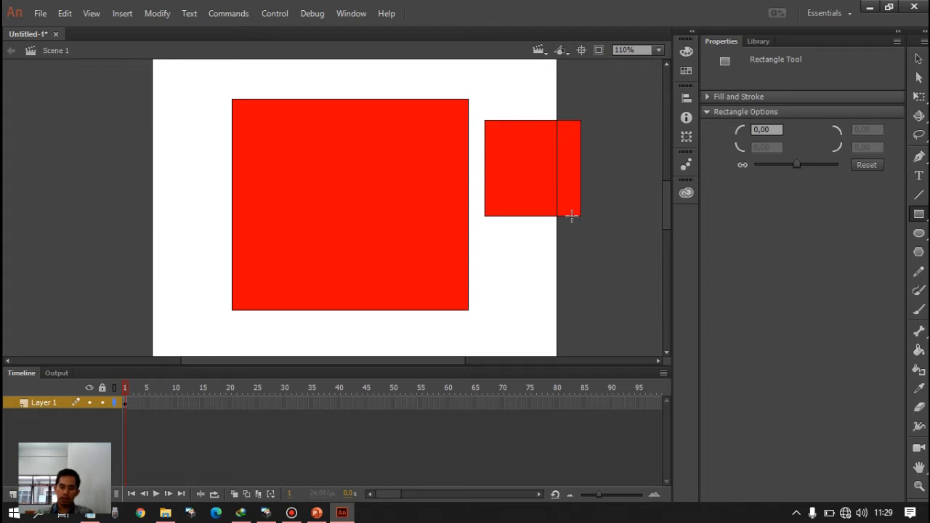
mouse_move(571, 215)
left_mouse_down()
mouse_move(600, 223)
mouse_move(616, 247)
mouse_move(644, 258)
left_mouse_up()
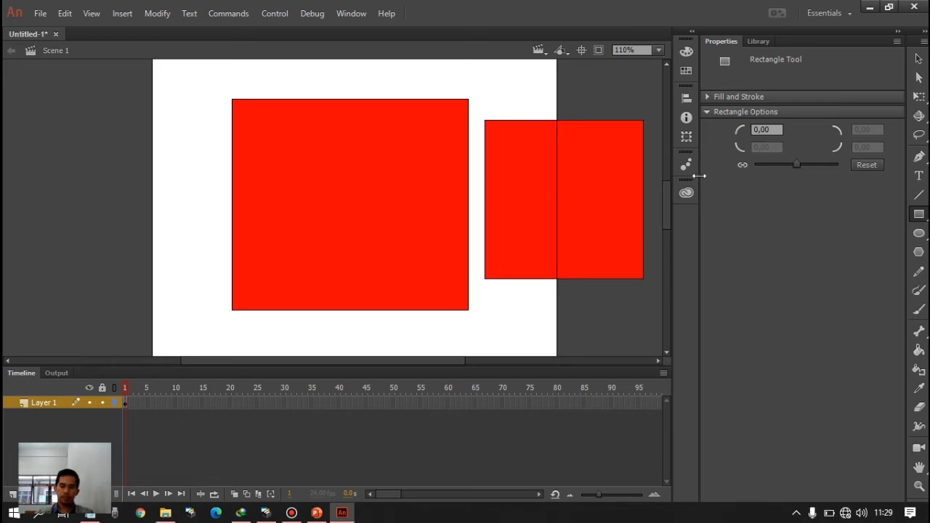
- Move the red fills of both shapes to the left, away from their black outlines
left_click(918, 59)
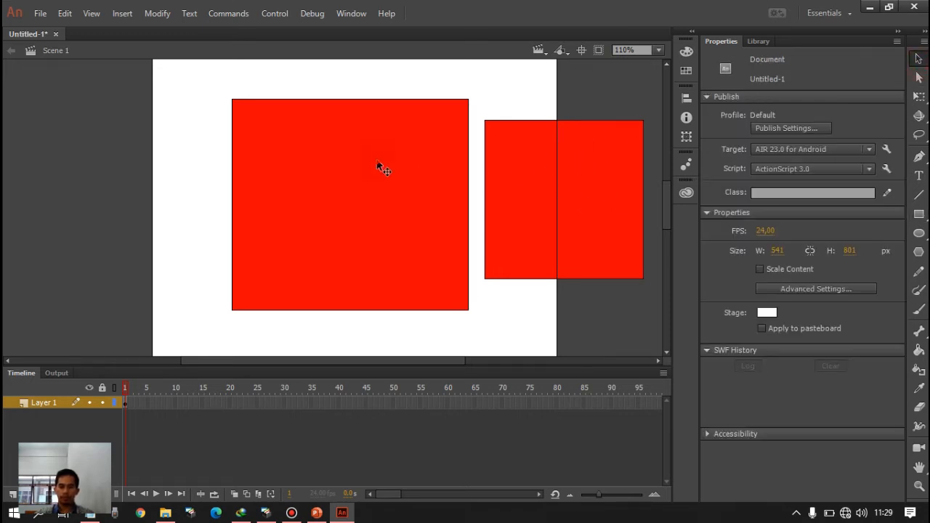
left_click(356, 199)
left_click_drag(355, 199, 237, 199)
left_click_drag(543, 199, 453, 205)
left_click(460, 98)
left_click(523, 75)
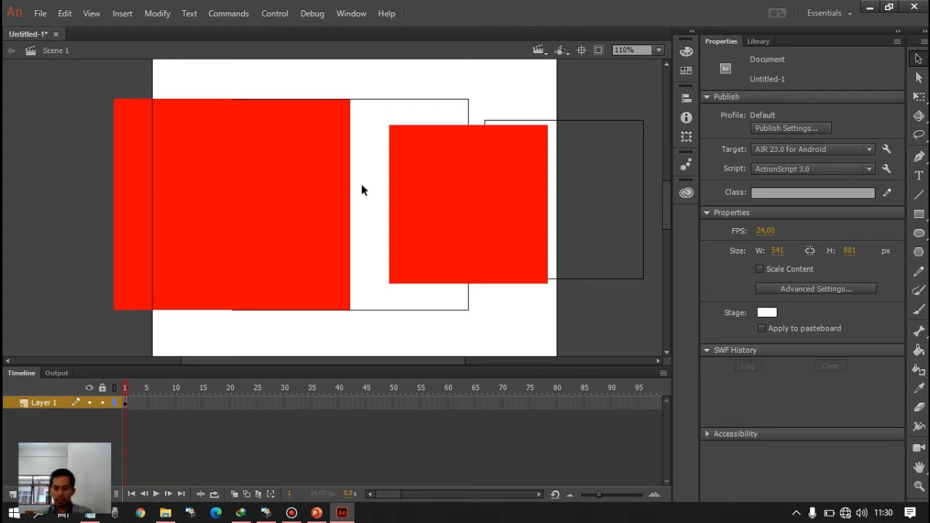
- Select all fills and outlines of both shapes and delete them from the stage
scroll(361, 184, "down", 1)
scroll(361, 184, "down", 1)
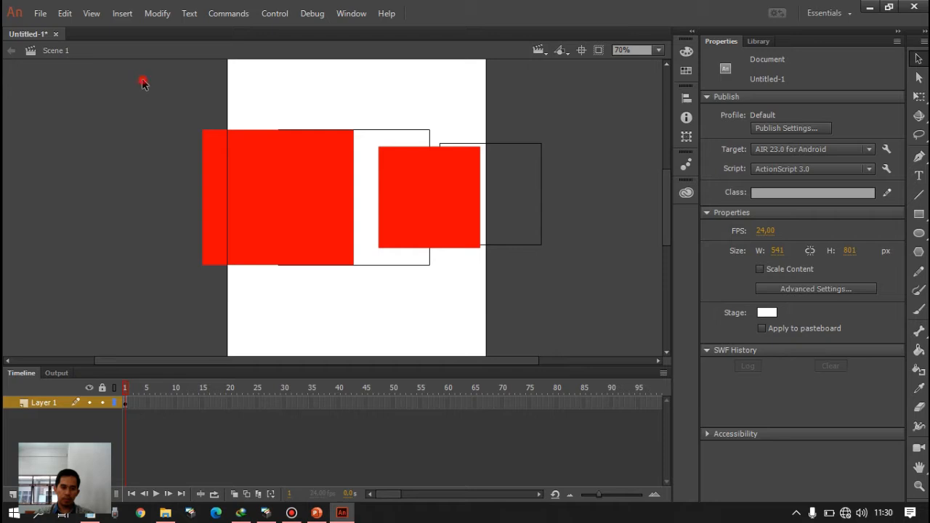
left_click_drag(142, 80, 578, 311)
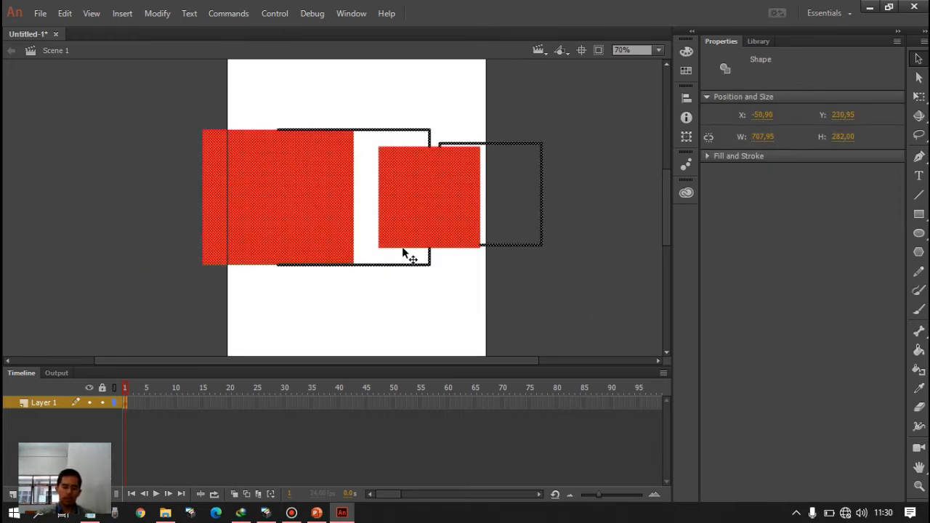
key("Delete")
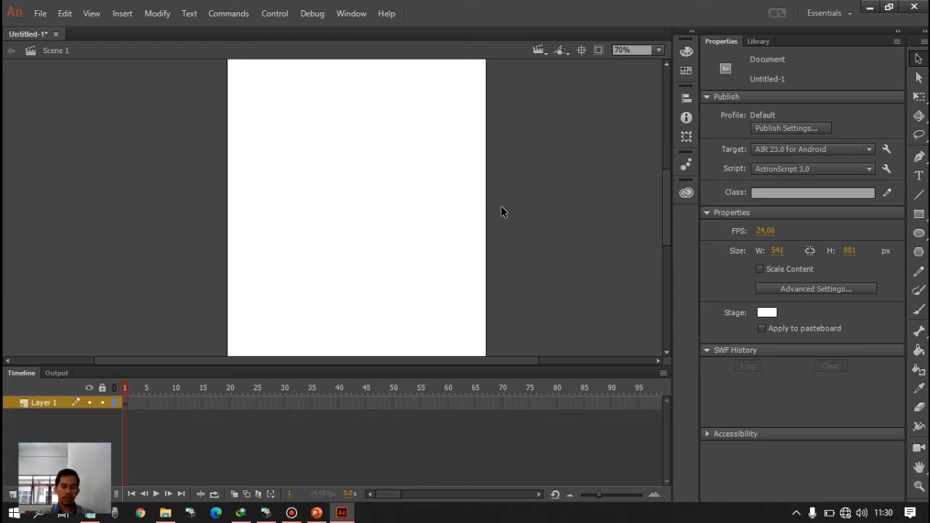
- Switch to the PowerPoint presentation, view slide 7 about object transformation, and return to Animate
left_click(316, 513)
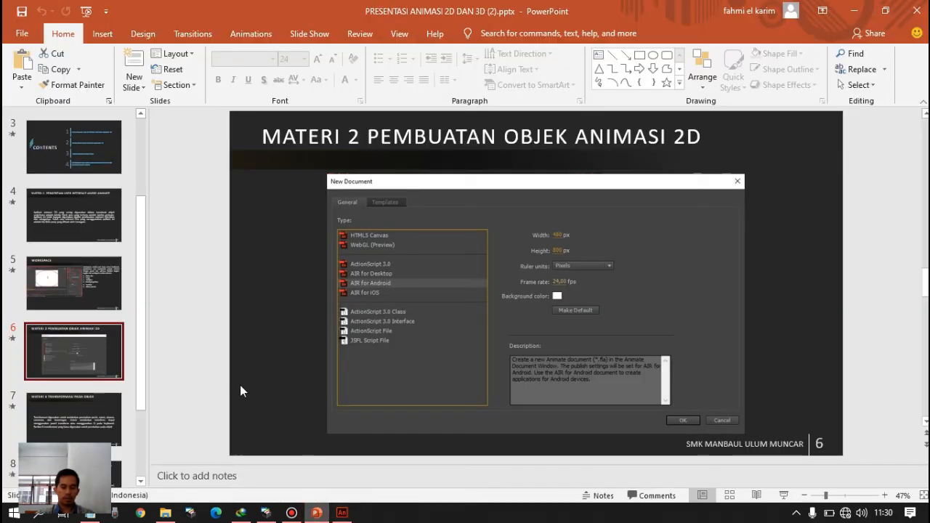
left_click(107, 421)
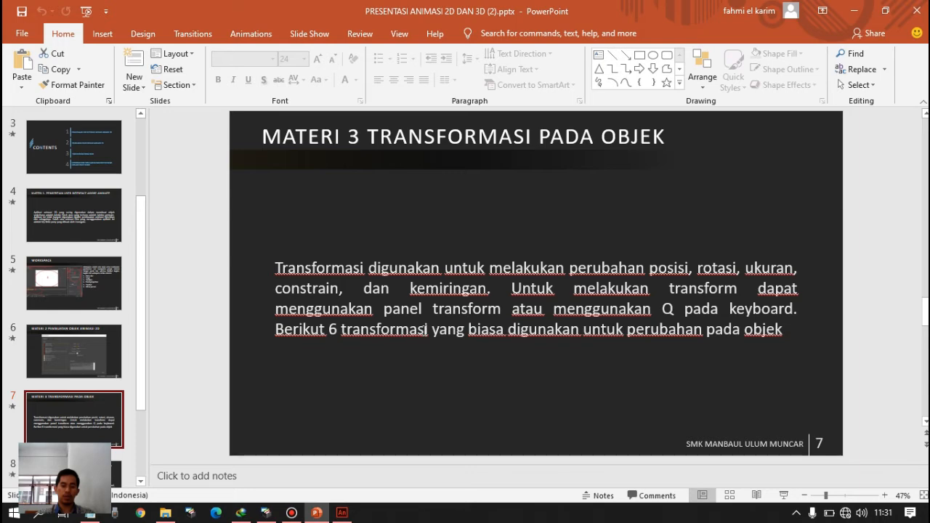
left_click(343, 512)
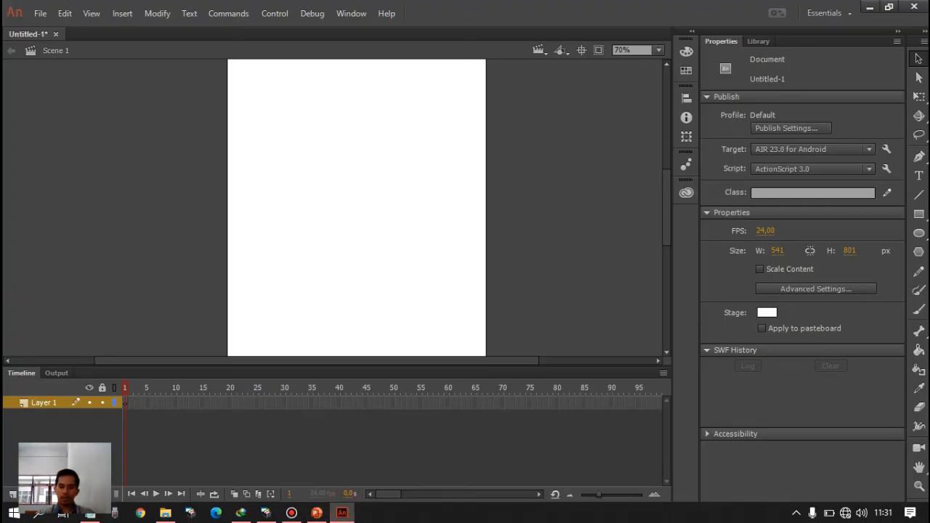
- Draw a red square about 356 px wide with a black outline on the stage
left_click(919, 215)
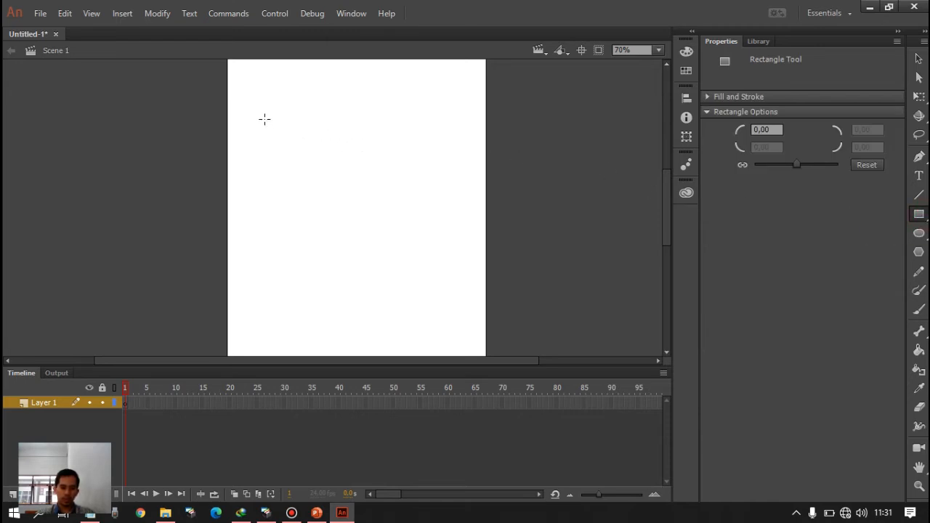
mouse_move(265, 119)
left_mouse_down()
mouse_move(286, 145)
mouse_move(434, 247)
left_mouse_up()
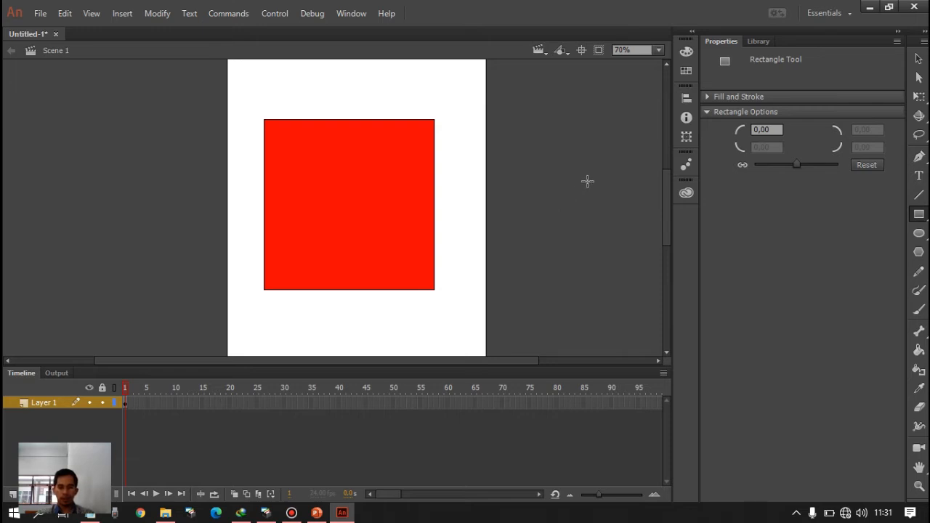
- Select the red square's fill and use Transform to scale its width to 102% and its height to 95%
left_click(685, 143)
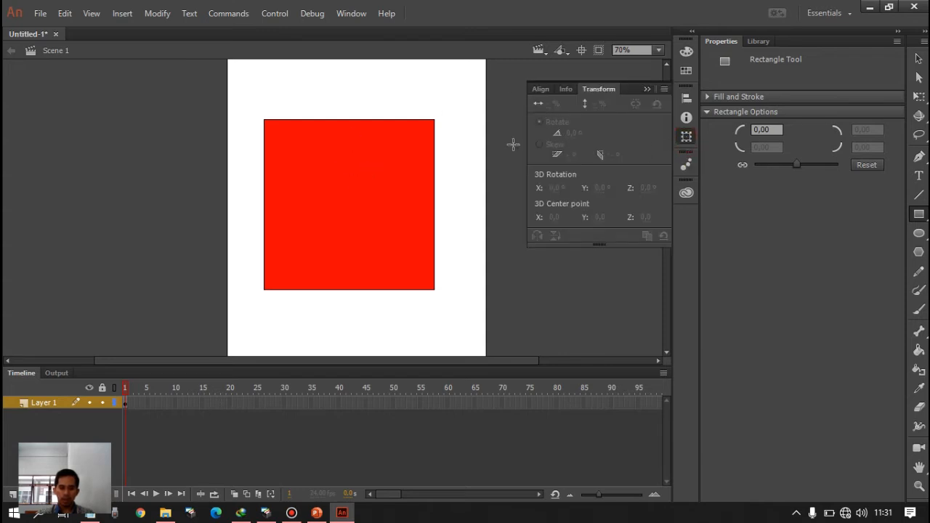
left_click(913, 62)
left_click(394, 200)
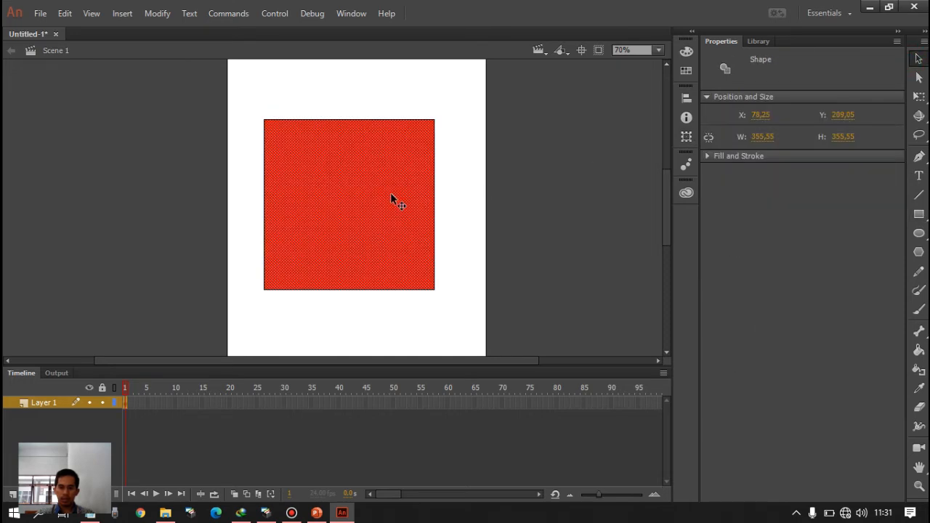
left_click(687, 136)
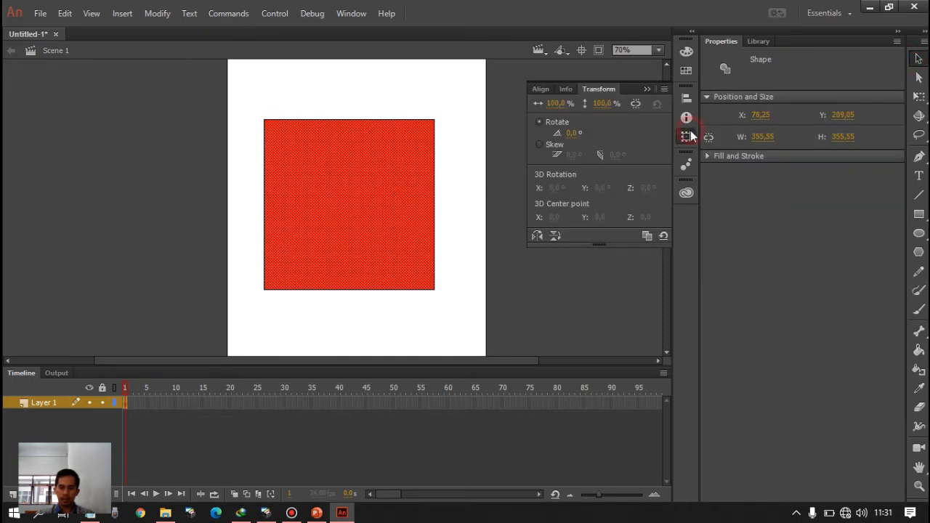
left_click(554, 106)
mouse_move(554, 104)
left_mouse_down()
mouse_move(602, 103)
mouse_move(530, 101)
mouse_move(557, 105)
left_mouse_up()
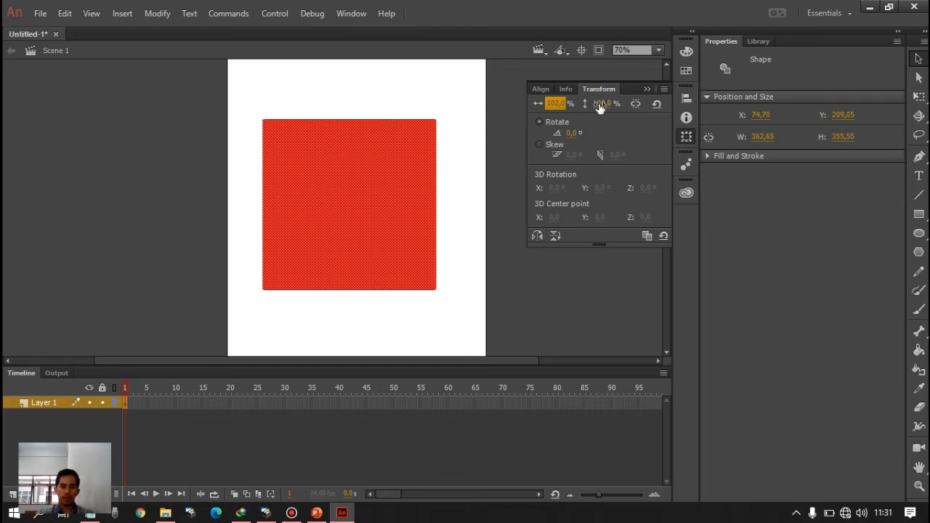
left_click(599, 104)
left_click_drag(599, 103, 582, 120)
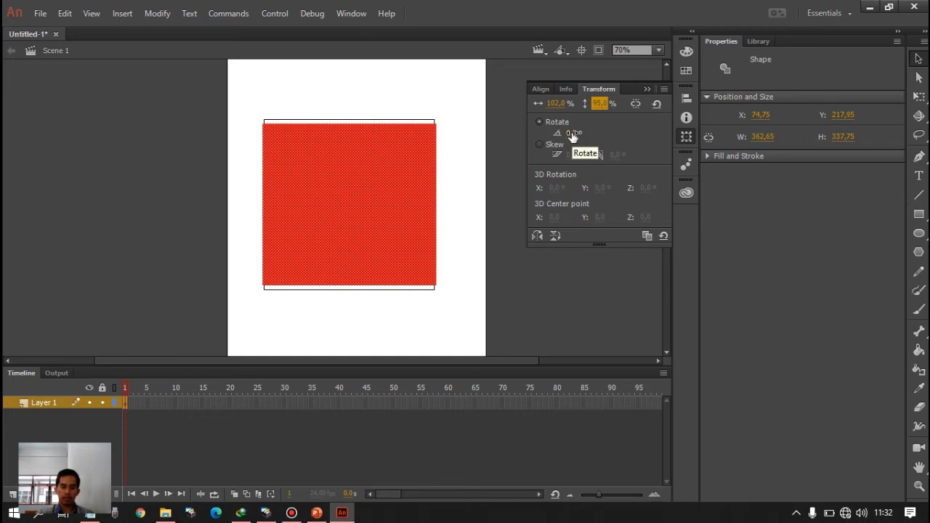
- Rotate the red fill to 48°, and skew it 25° horizontally and 55° vertically with Transform
left_click_drag(573, 137, 608, 134)
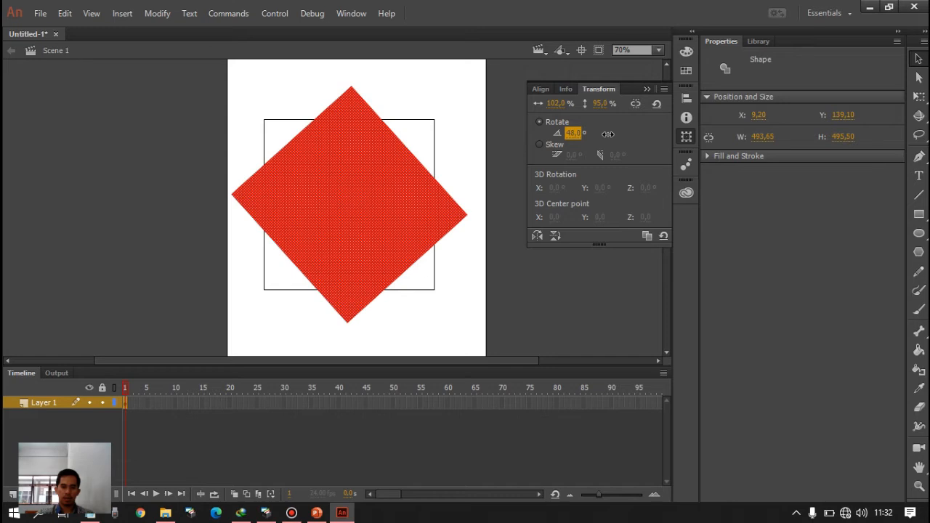
left_click(547, 145)
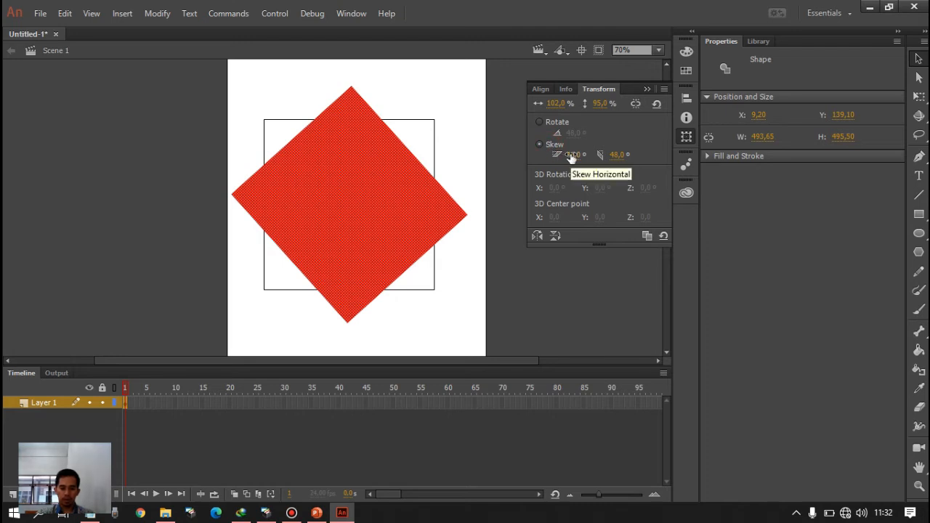
left_click(571, 156)
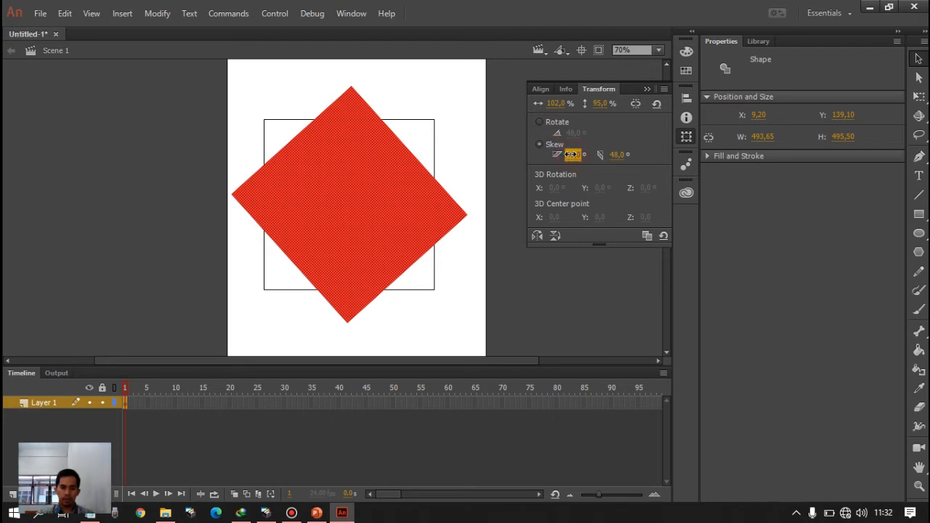
left_click_drag(571, 154, 622, 151)
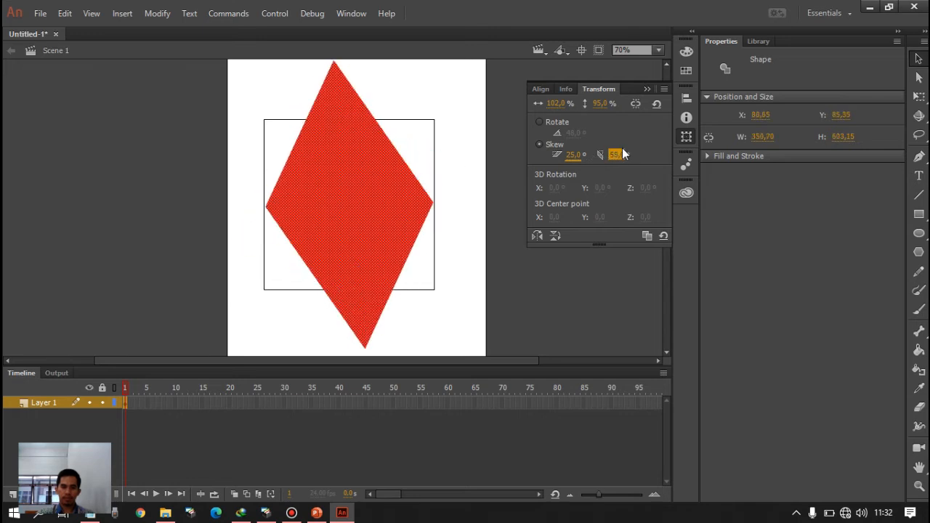
left_click(646, 88)
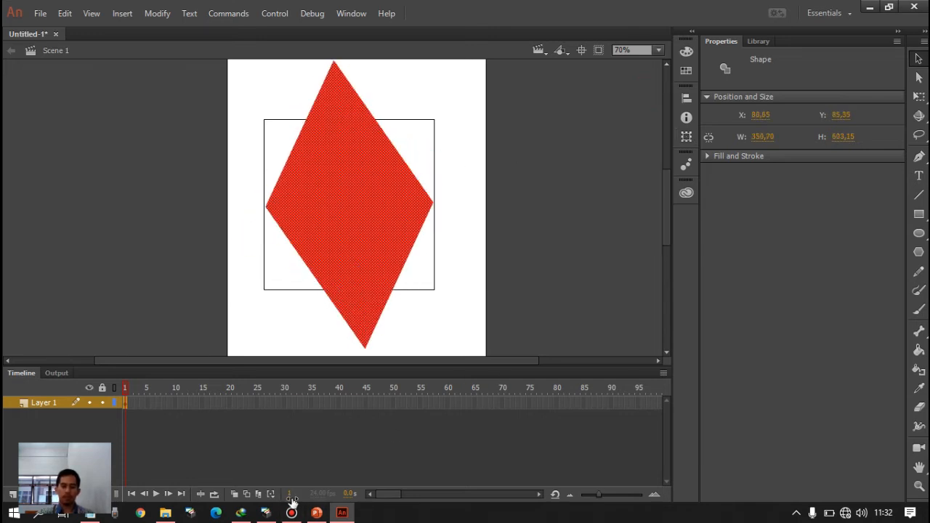
- Switch to the PowerPoint presentation, view slide 8 about modifying and combining basic shapes, and return to Animate
left_click(316, 512)
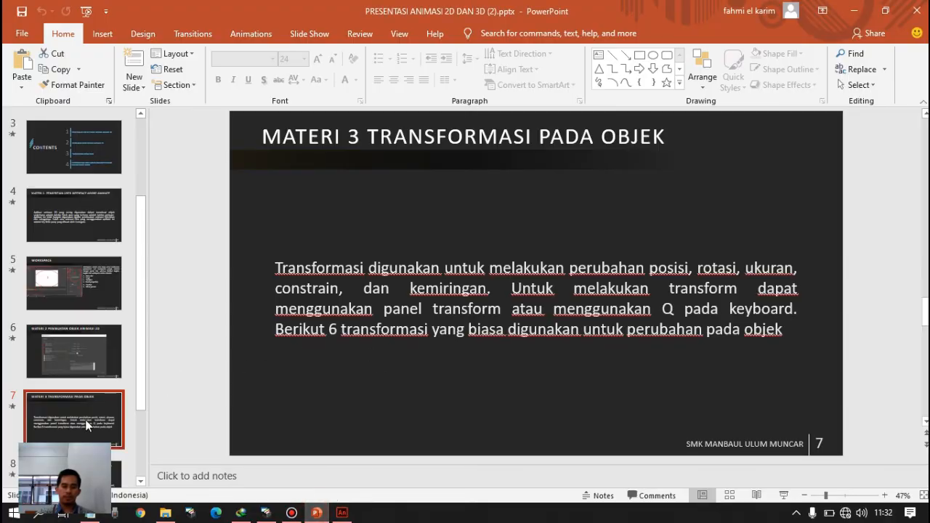
key("Down")
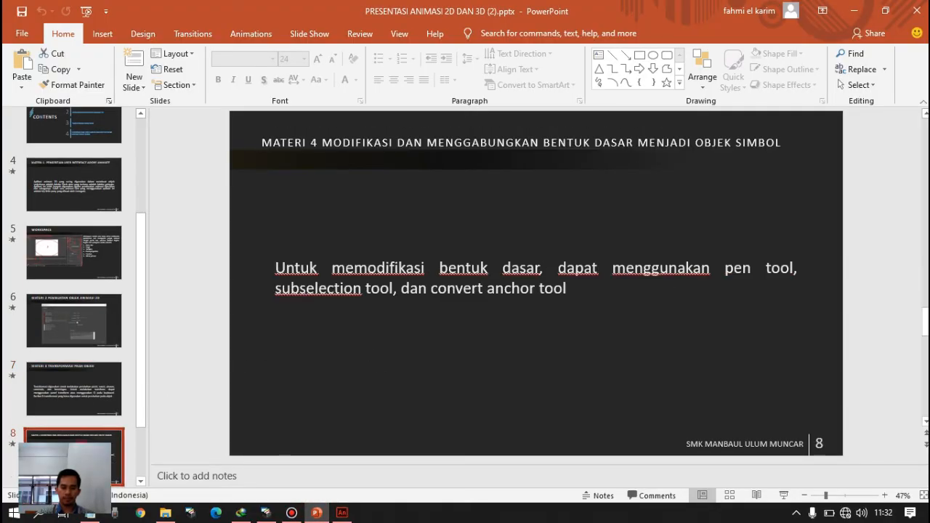
scroll(127, 394, "down", 2)
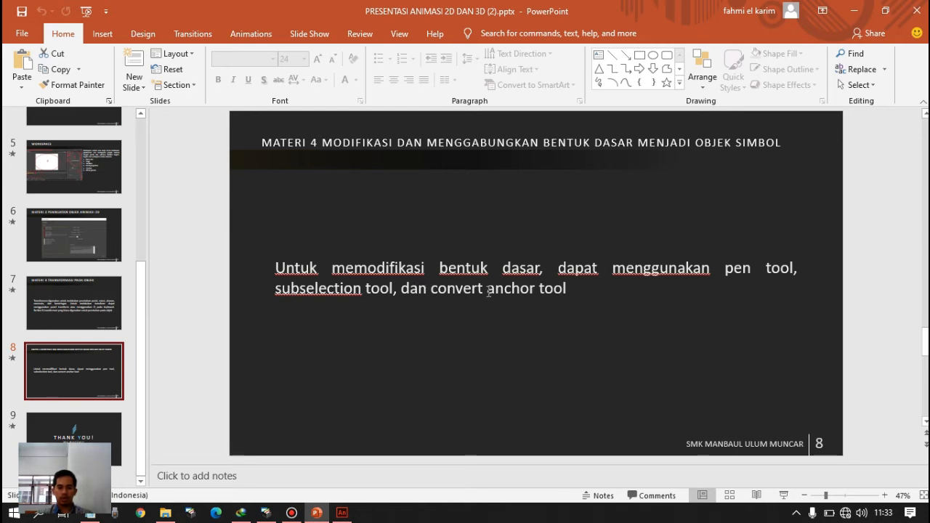
left_click(342, 513)
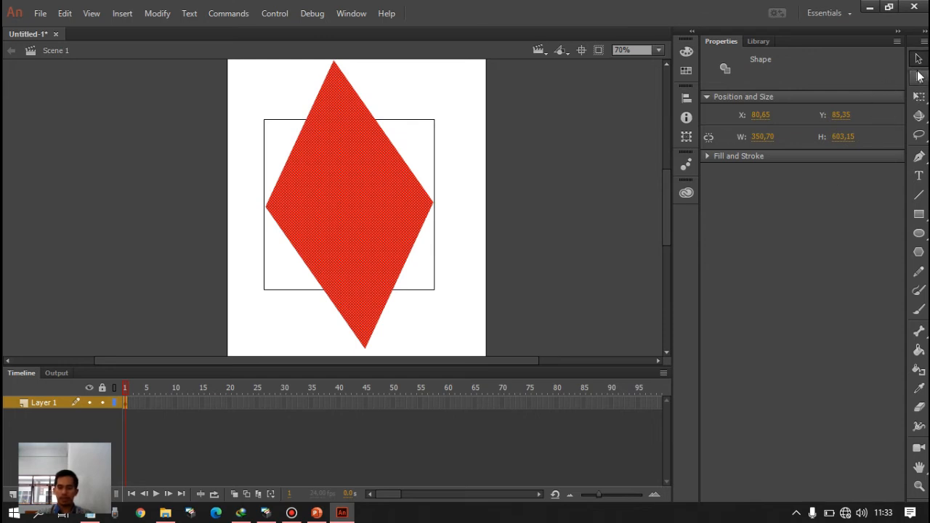
- Select the skewed red fill together with the square outline and delete them from the stage
scroll(416, 154, "down", 5)
scroll(418, 155, "up", 5)
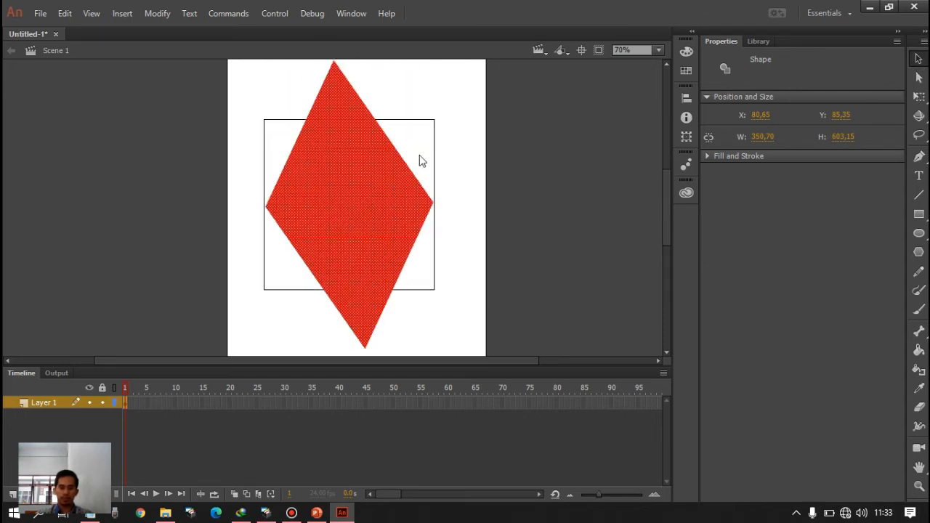
left_click(920, 62)
key("ctrl+minus")
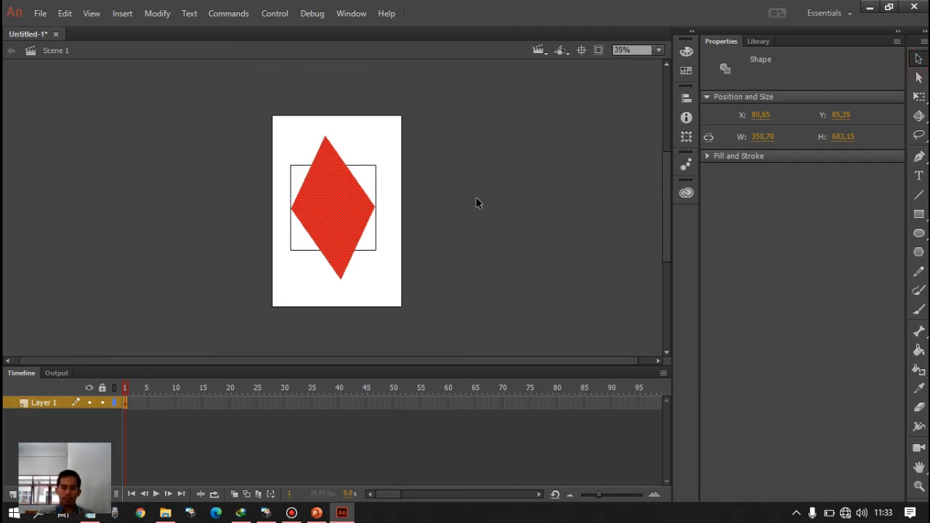
left_click_drag(262, 126, 469, 282)
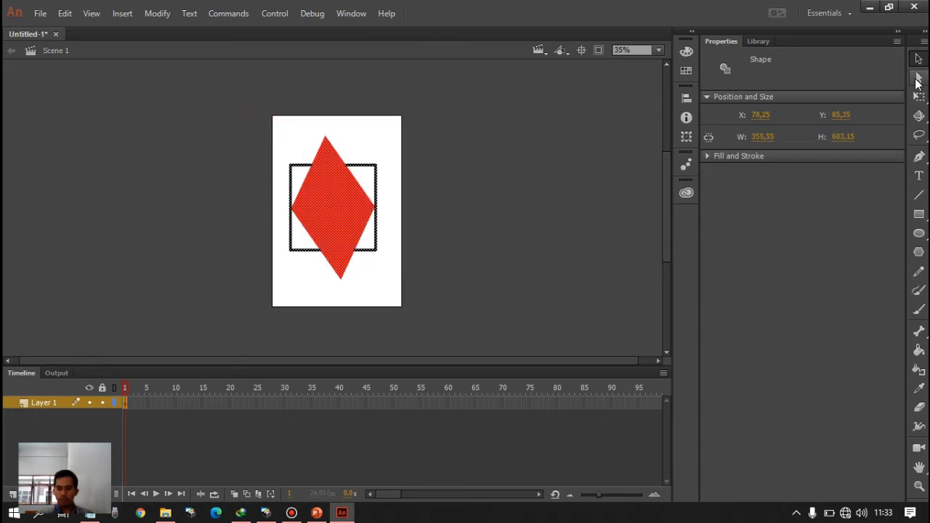
key("Delete")
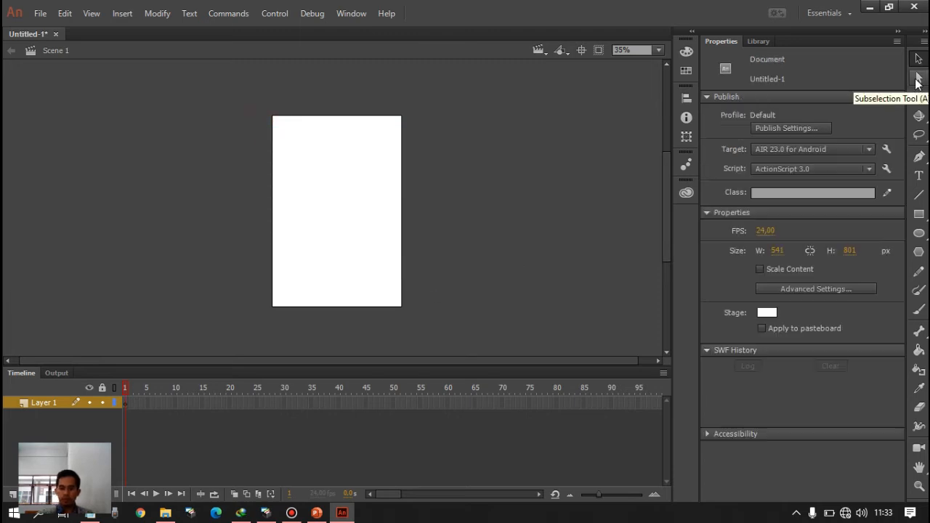
- Set the stage size to 100 by 100 px and fit the stage in the view
left_click(777, 250)
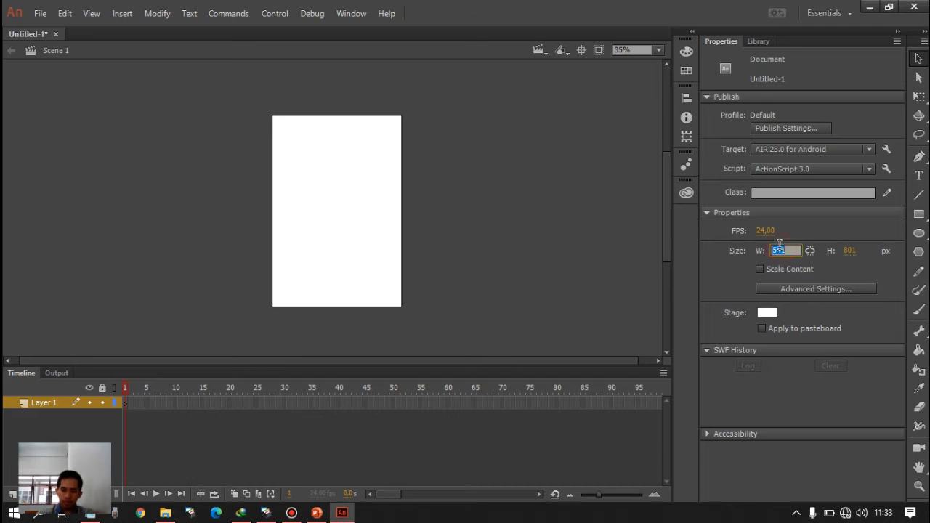
type("10")
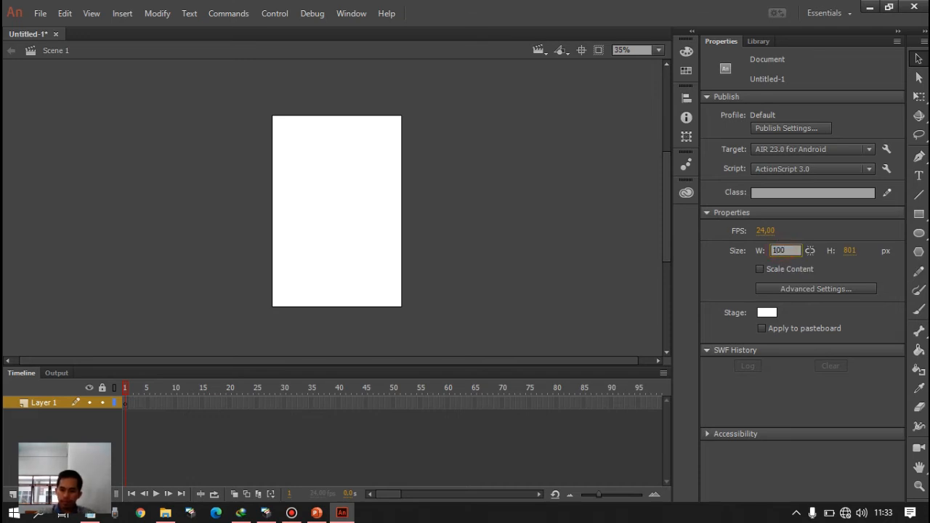
type("0")
left_click(847, 250)
type("10")
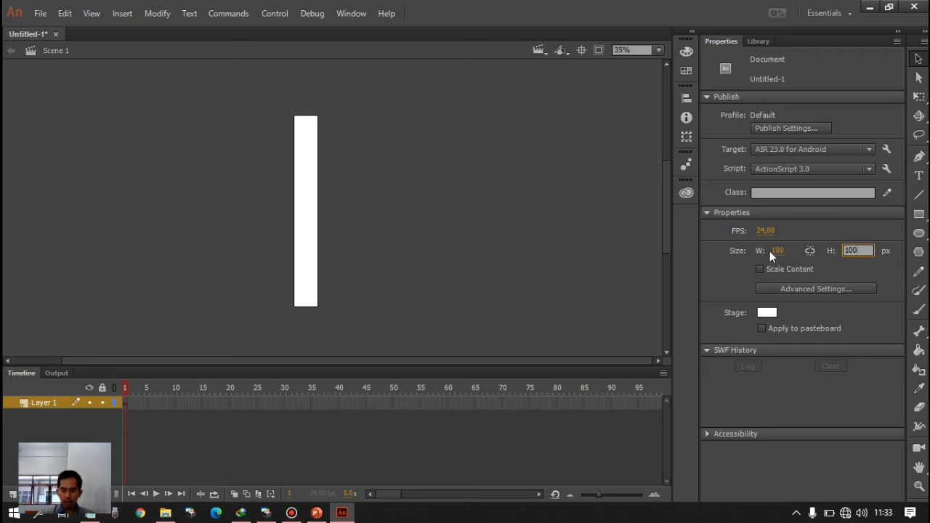
left_click(849, 249)
left_click(448, 234)
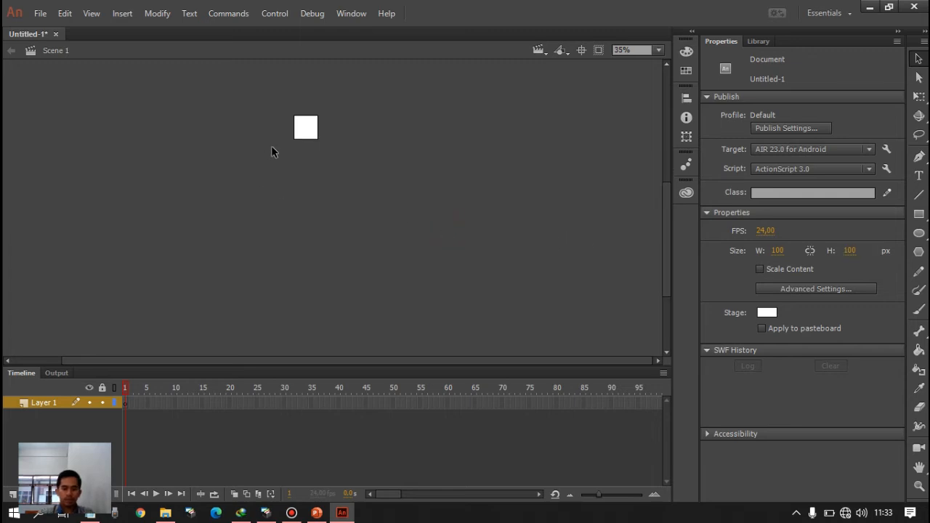
key("ctrl+2")
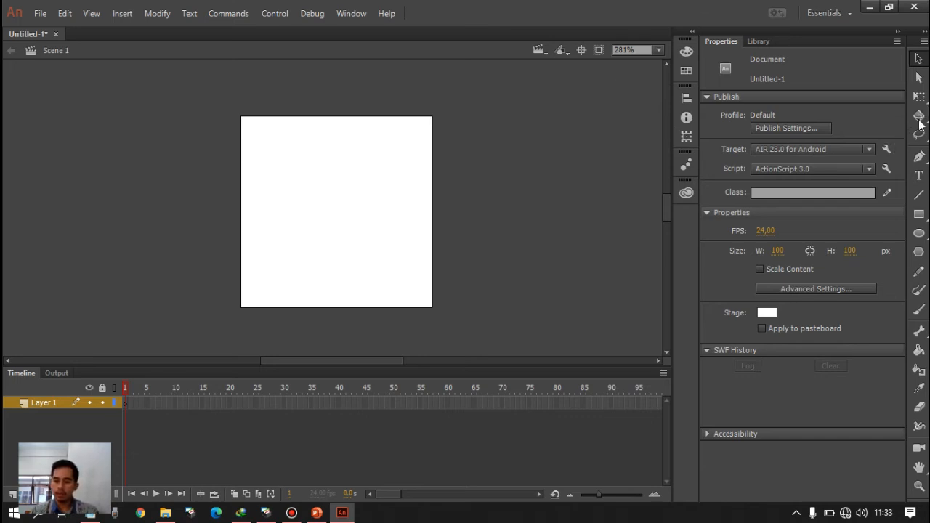
- Draw a red square with a black outline, slightly over half the stage width, near the centre of the stage
left_click(924, 236)
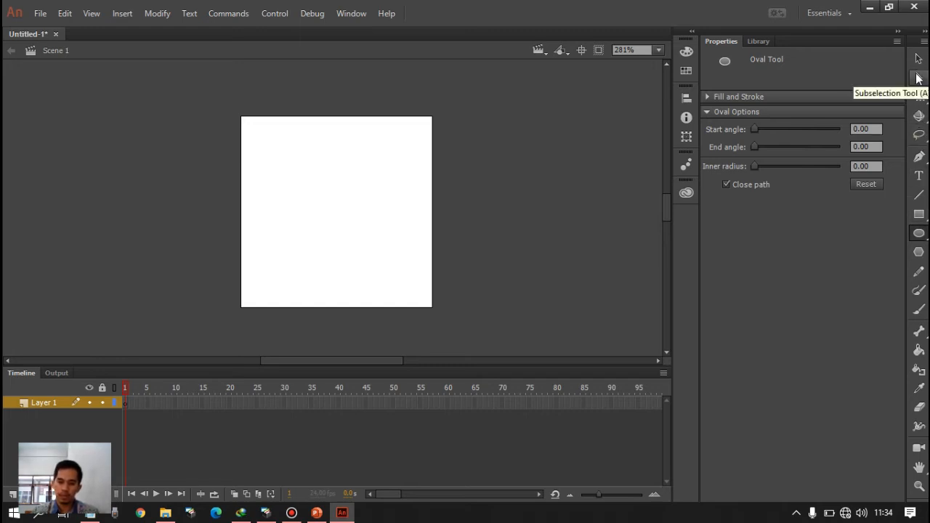
left_click(918, 214)
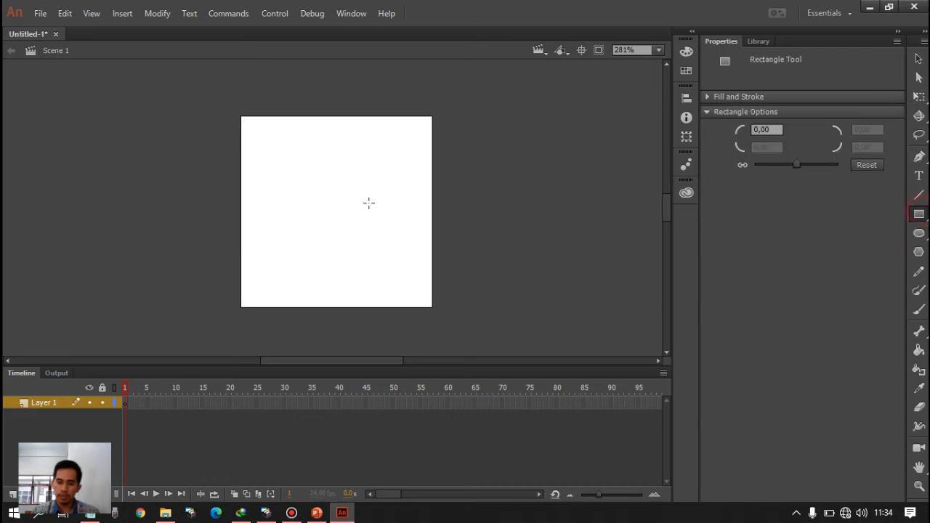
left_click_drag(279, 153, 388, 261)
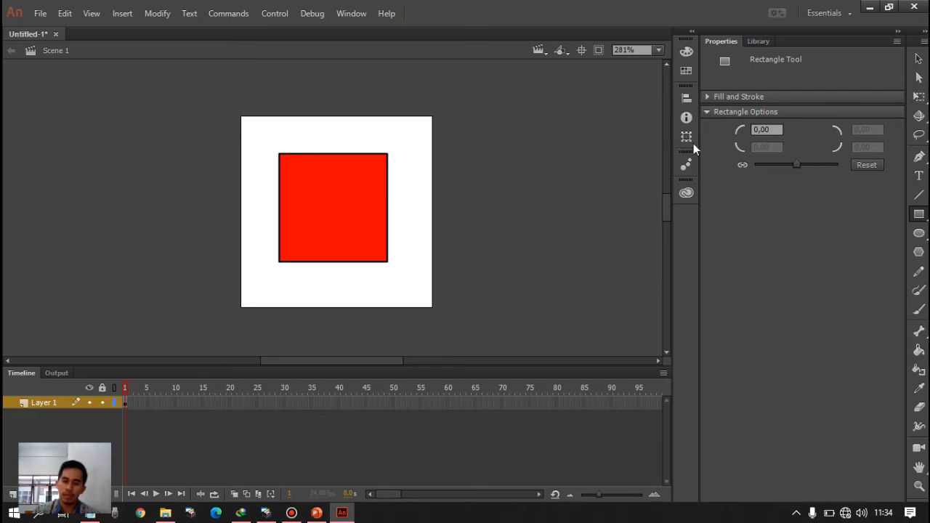
- Remove the square's upper-right corner with the Delete Anchor Point Tool to turn it into a triangle
left_click(921, 81)
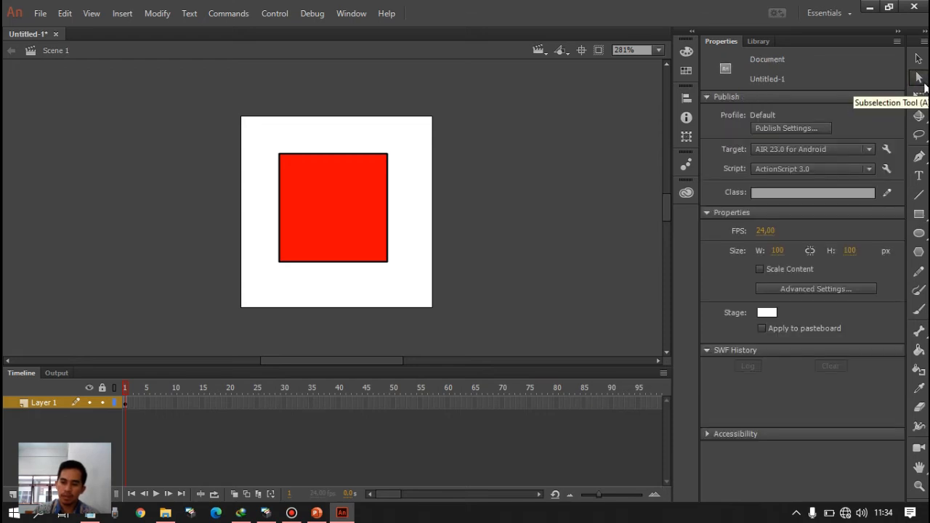
left_click(926, 160)
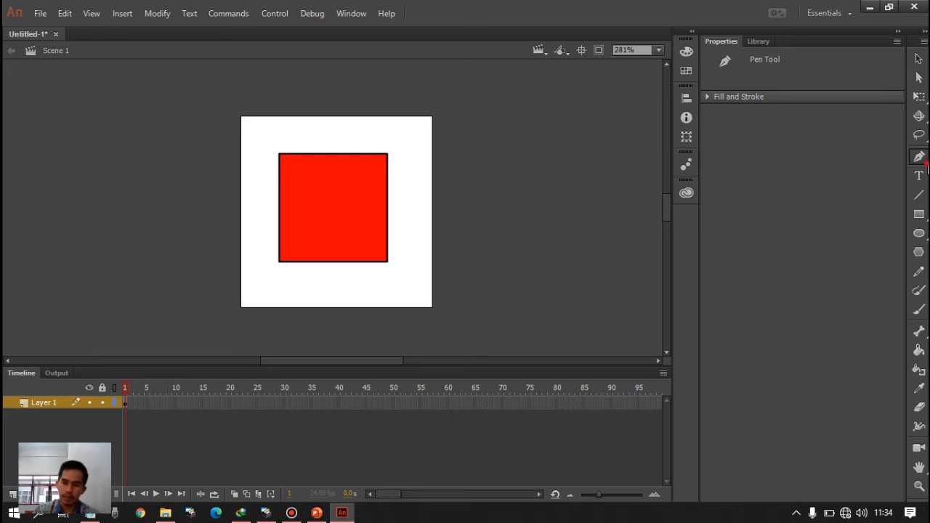
left_click(926, 164)
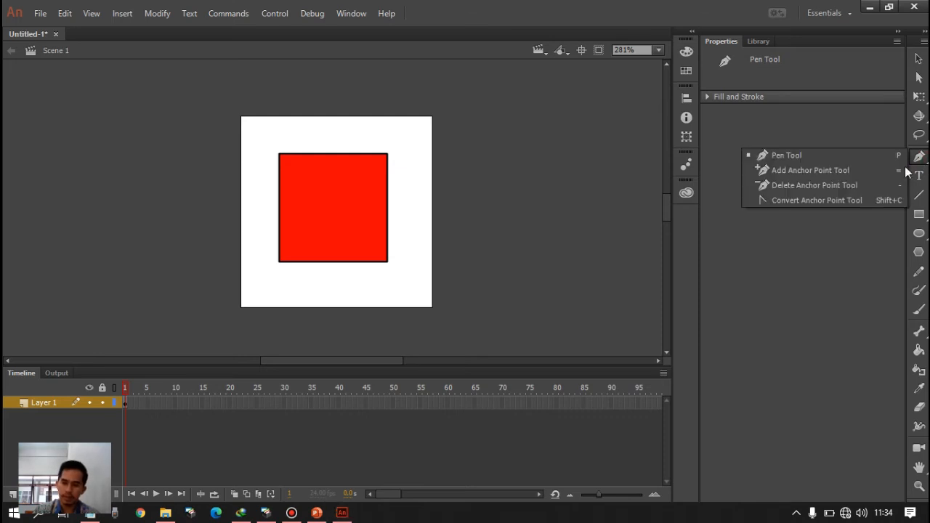
left_click(854, 192)
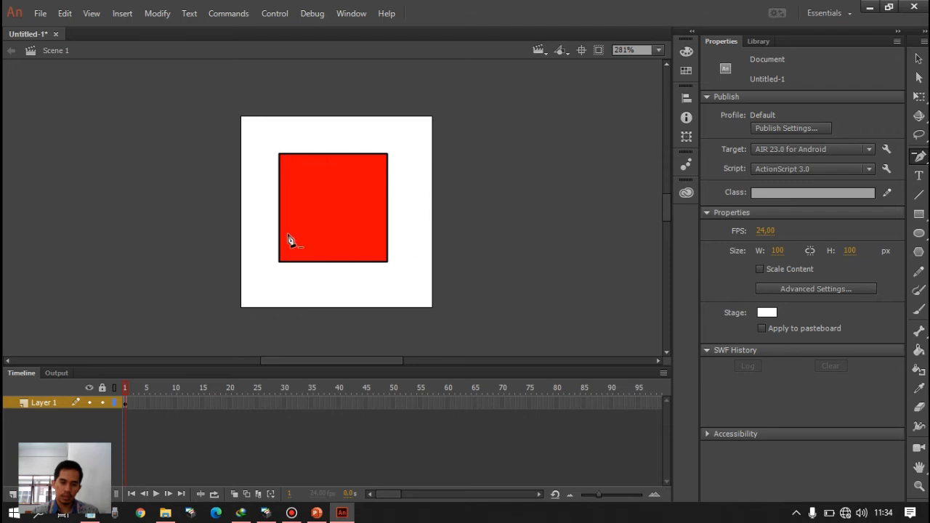
left_click(387, 154)
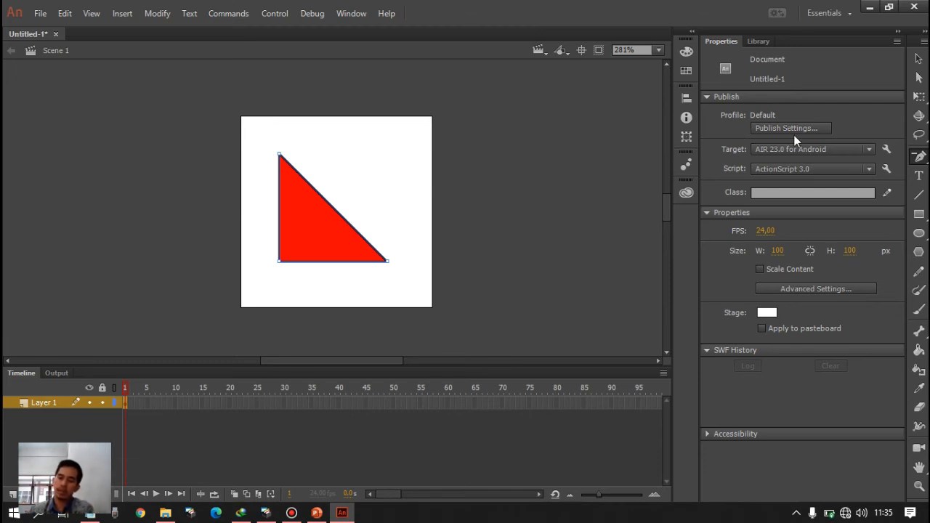
- Curve the triangle's lower-right corner by pulling out its handles with the Convert Anchor Point Tool
left_click(919, 156)
left_click(832, 194)
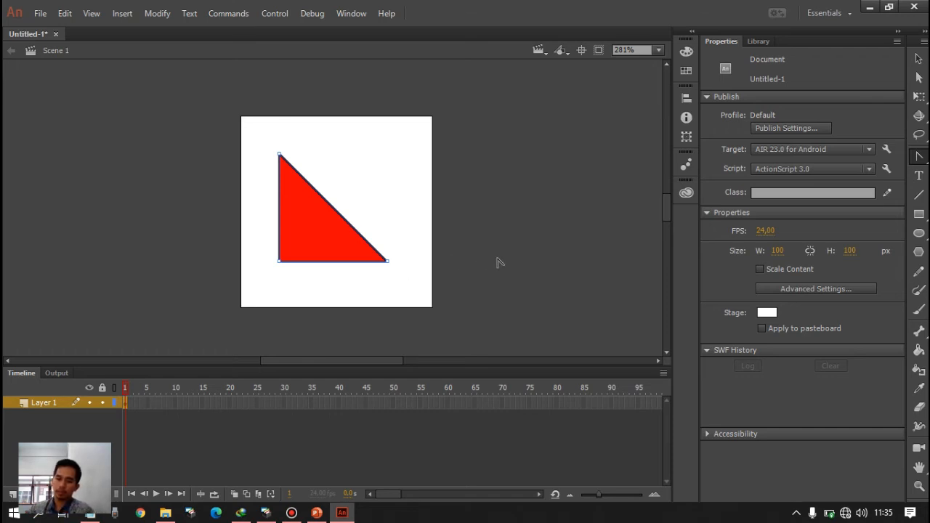
left_click(924, 164)
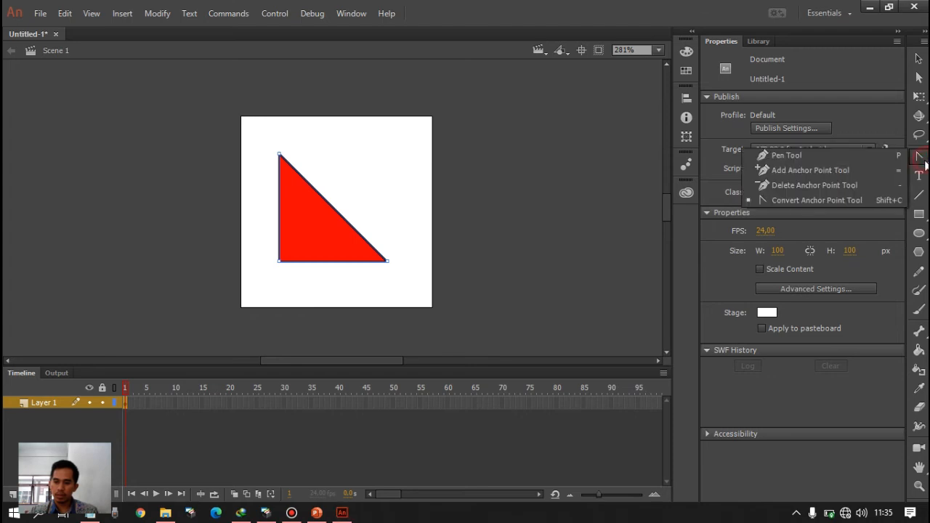
left_click(813, 203)
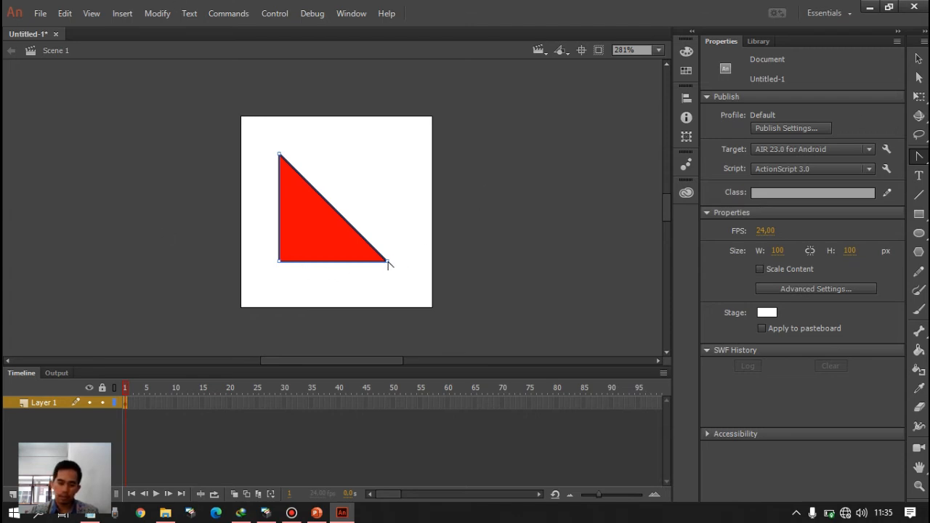
left_click_drag(385, 260, 358, 276)
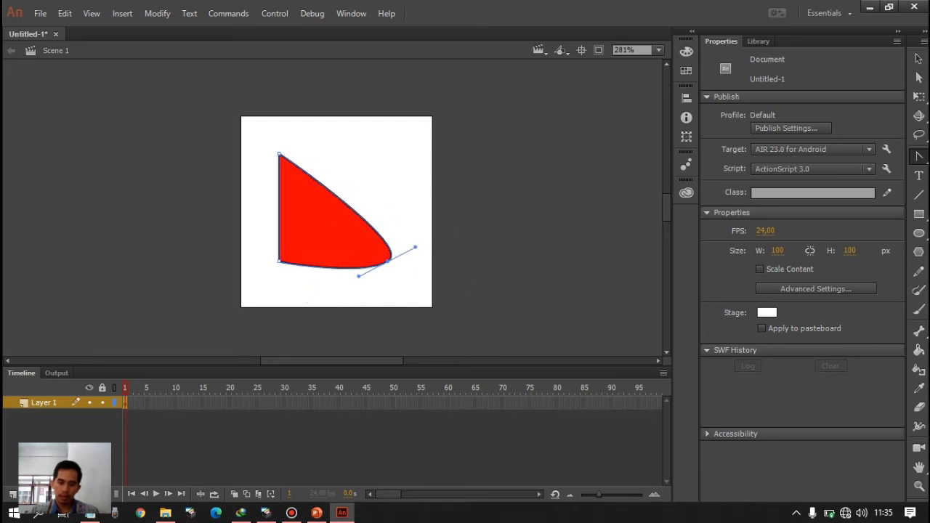
left_click(919, 157)
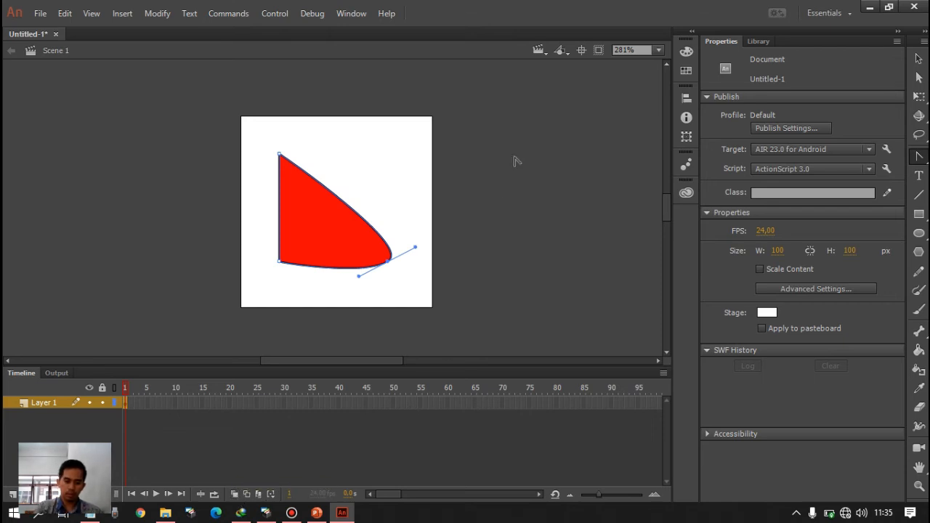
left_click(919, 159)
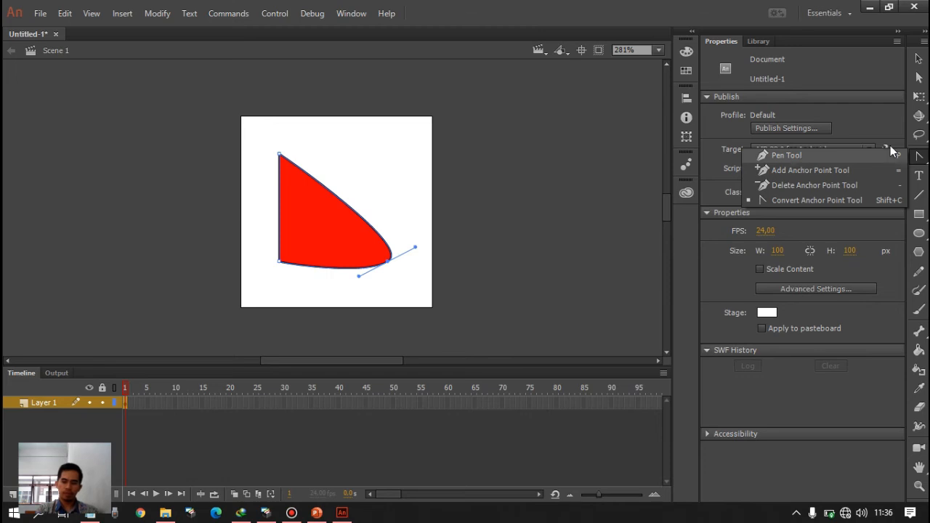
- Select the curved red shape with its outline and delete it from the stage
left_click(917, 60)
mouse_move(317, 216)
left_mouse_down()
mouse_move(390, 164)
mouse_move(319, 221)
left_mouse_up()
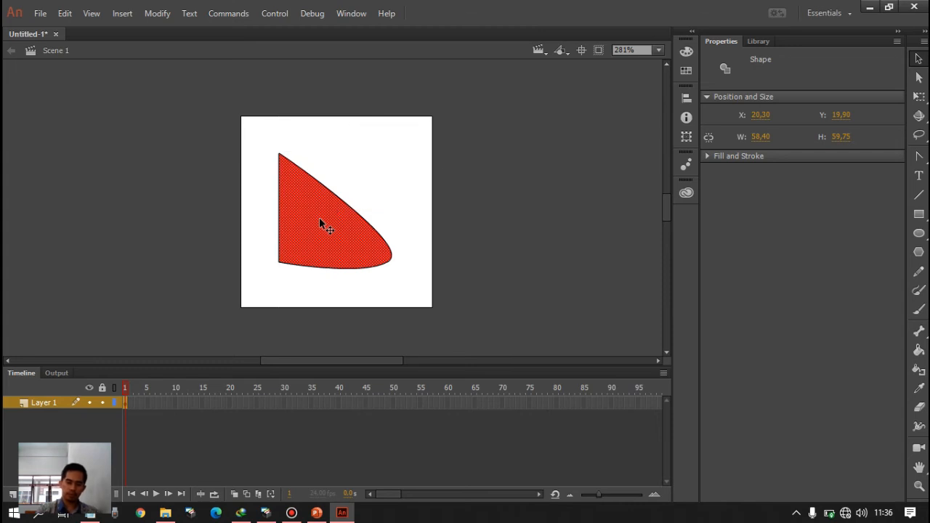
left_click_drag(225, 106, 468, 329)
key("Delete")
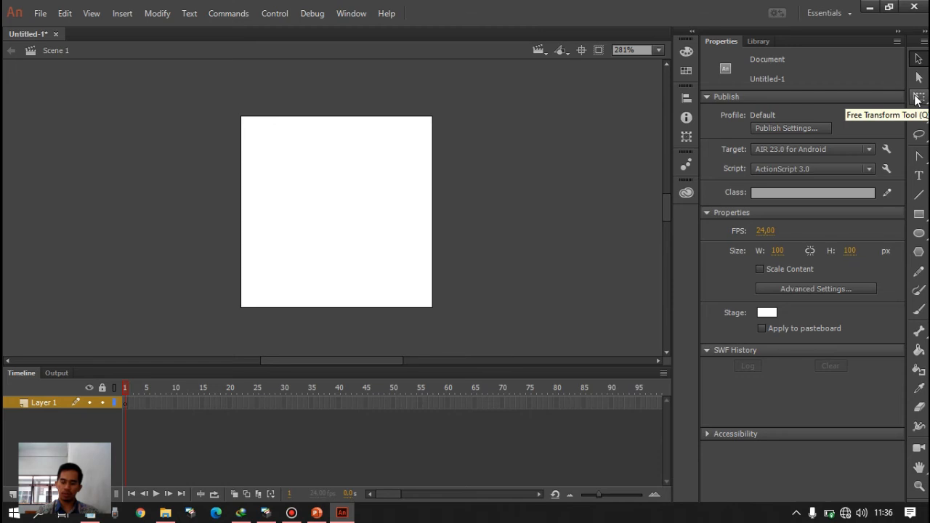
- Draw a red rectangle about 65 × 46 px on the stage and enlarge its fill to about 144 × 114 px with Free Transform
left_click(918, 214)
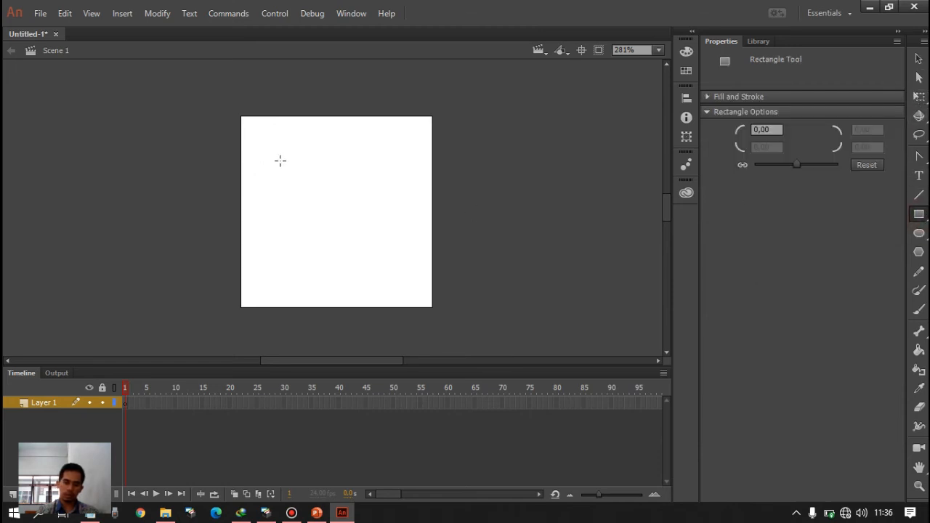
left_click_drag(281, 160, 404, 248)
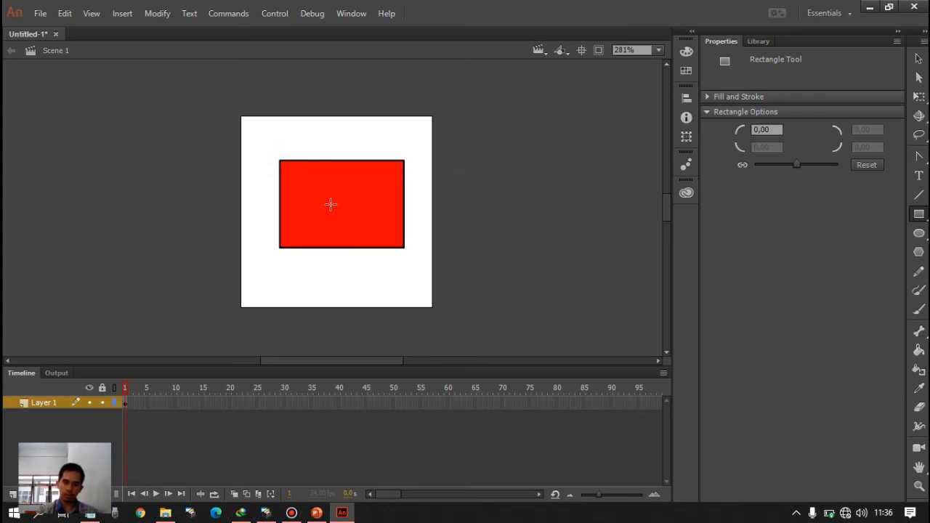
left_click(917, 59)
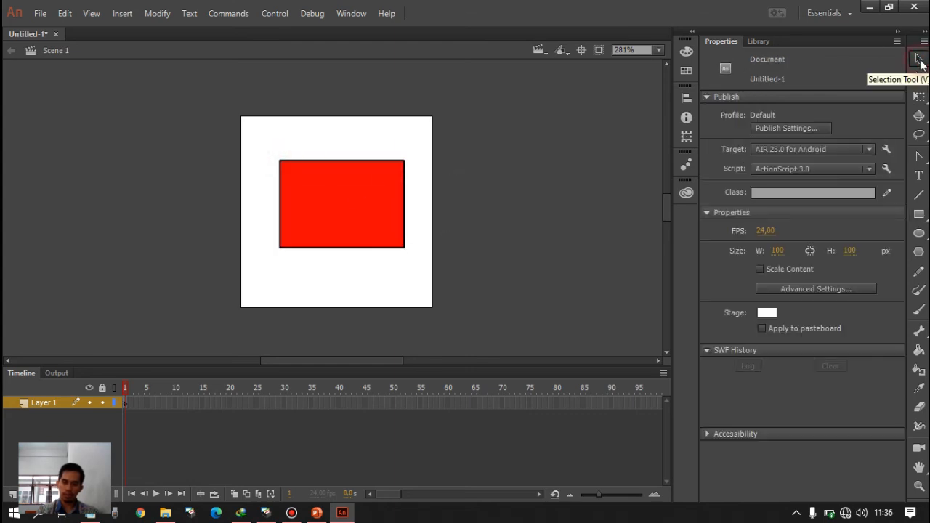
left_click(335, 192)
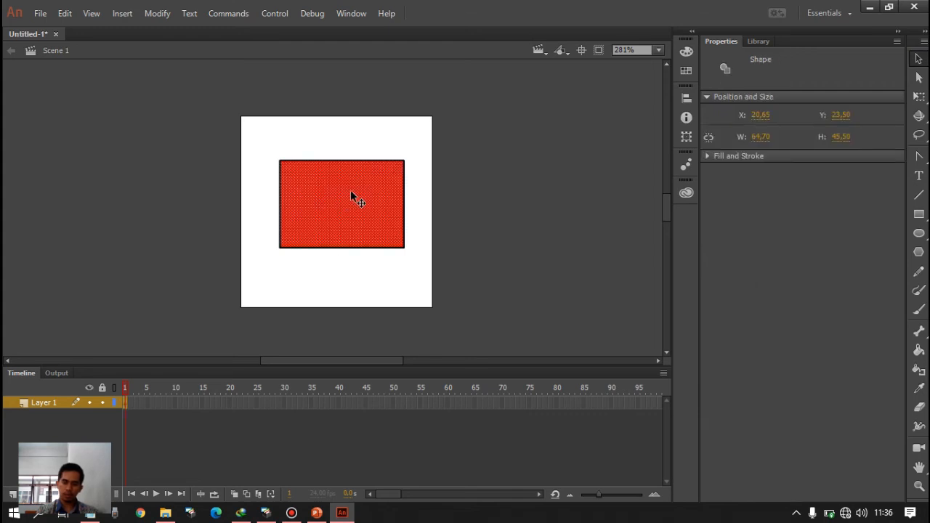
left_click(921, 102)
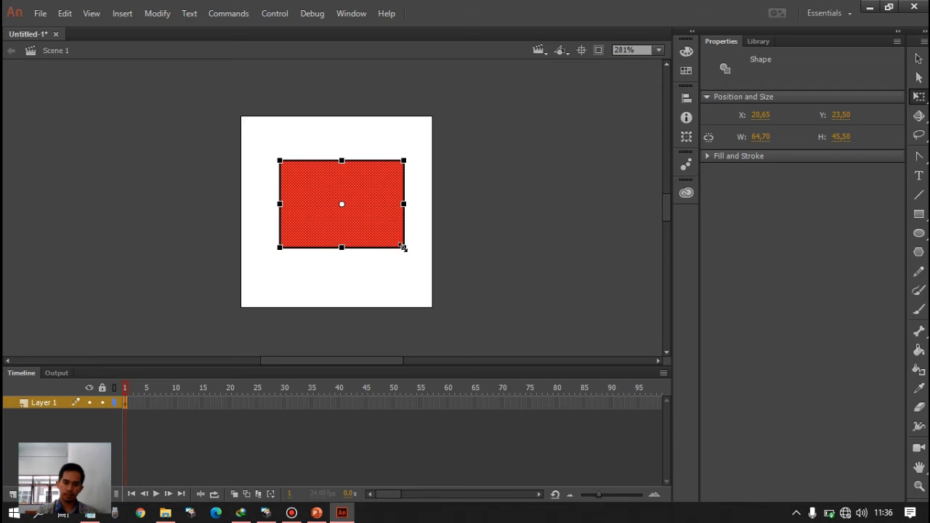
left_click_drag(397, 246, 480, 315)
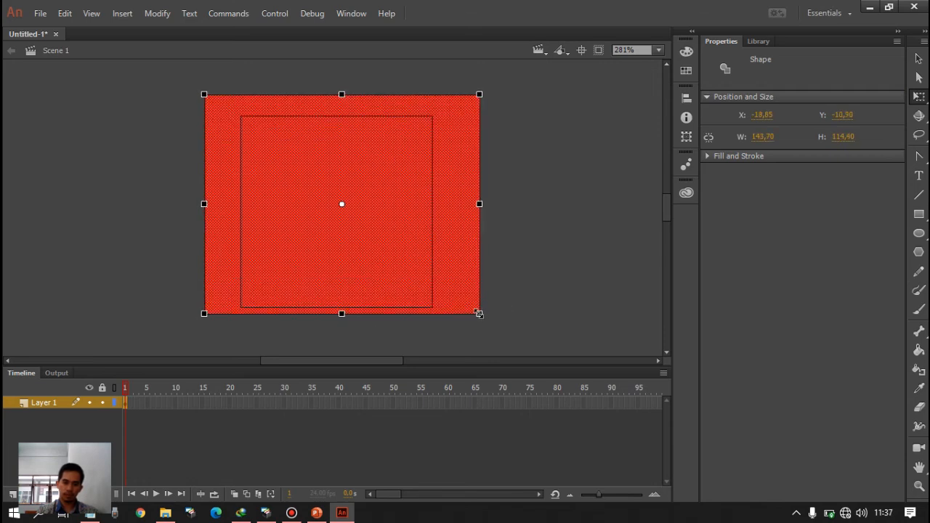
left_click(575, 272)
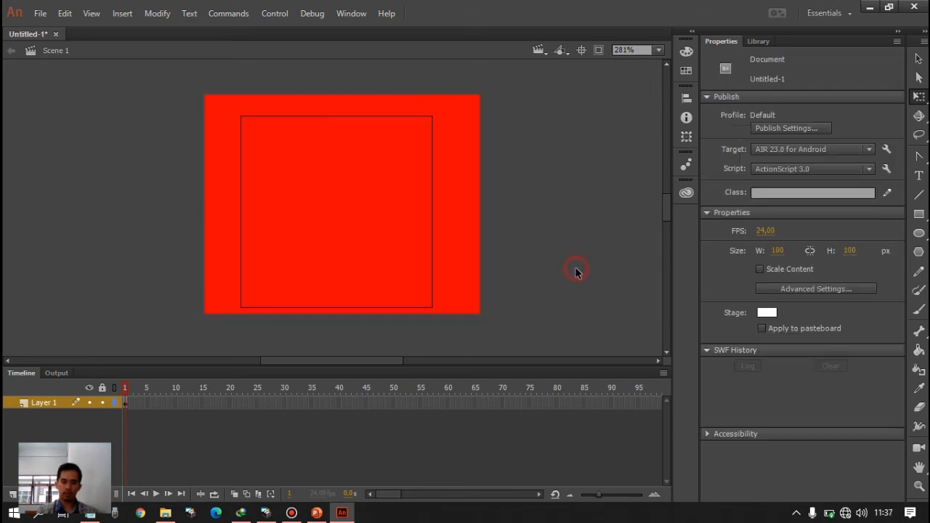
- Undo the fill's enlargement and the drawing of the rectangle
key("ctrl+a")
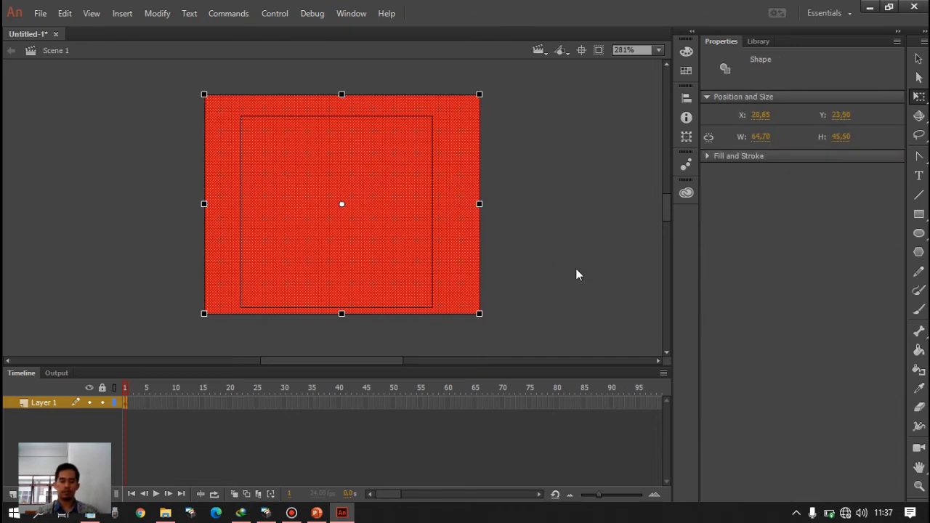
key("ctrl+z")
key("ctrl+z")
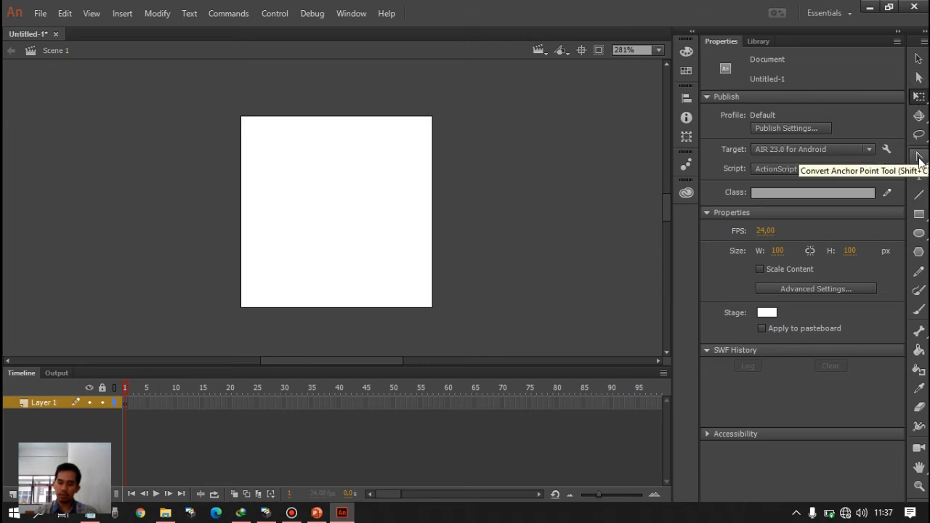
- Draw a red, black-outlined rectangle about two thirds of the stage width near the centre of the stage
left_click(919, 215)
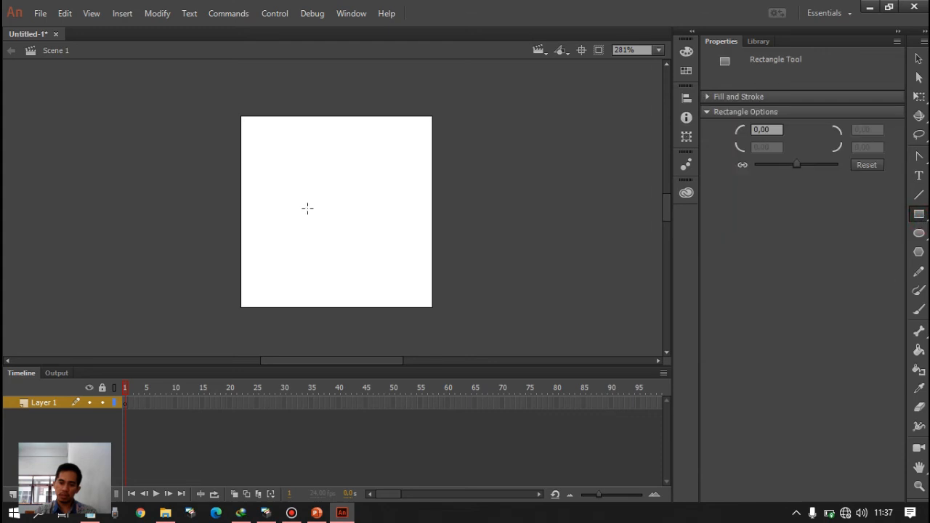
mouse_move(274, 147)
left_mouse_down()
mouse_move(414, 245)
mouse_move(398, 261)
left_mouse_up()
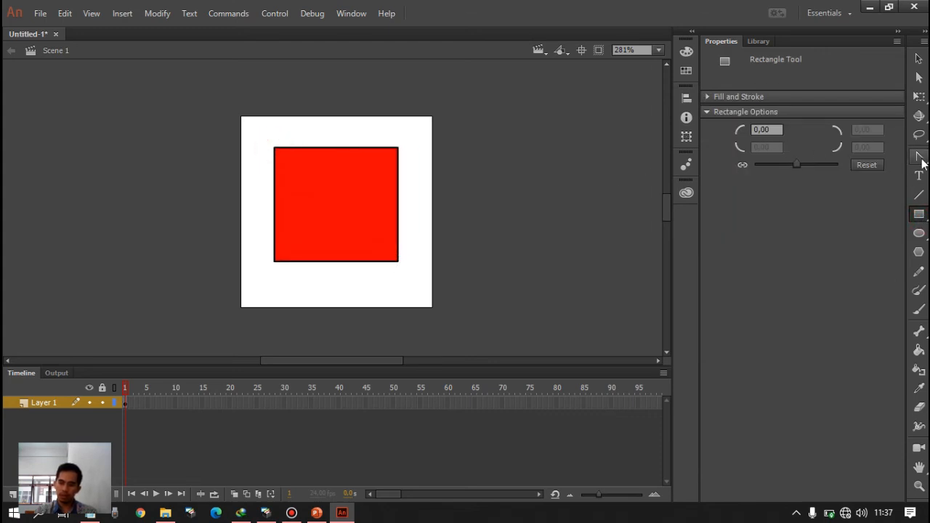
left_click(919, 155)
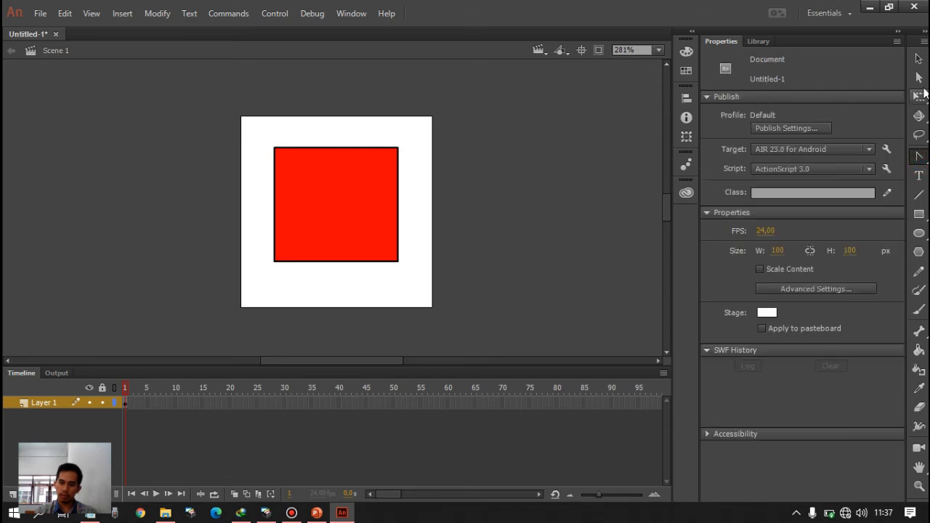
- Try to pull the rectangle's upper-right corner diagonally beyond the stage with the Subselection Tool, and undo the change
left_click(919, 78)
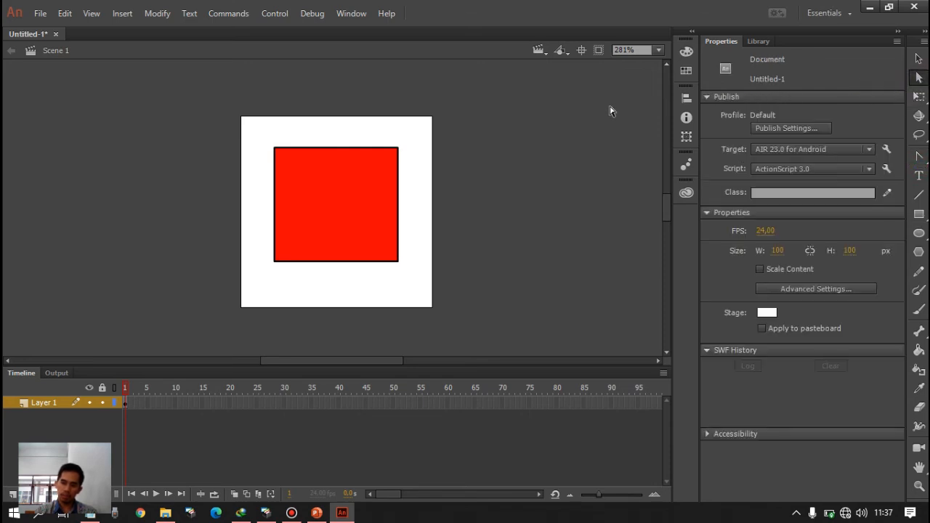
left_click(398, 149)
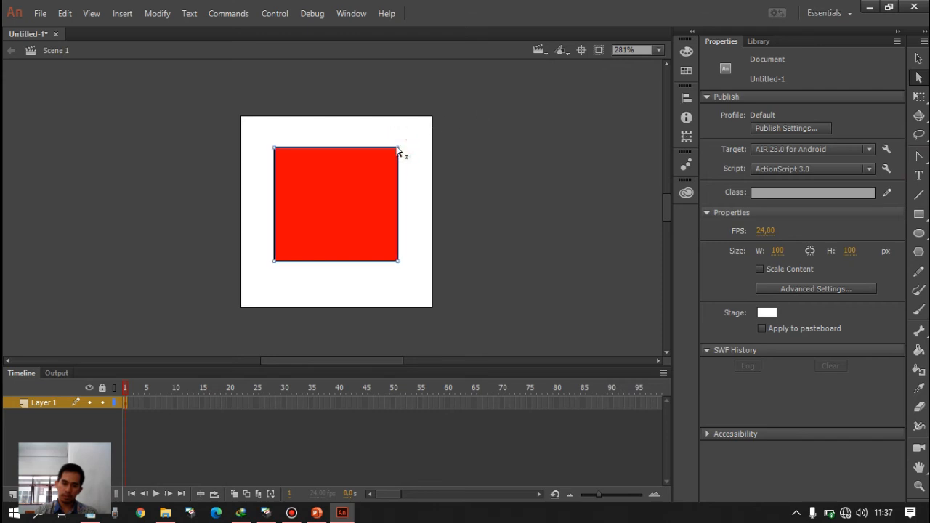
left_click_drag(397, 149, 459, 84)
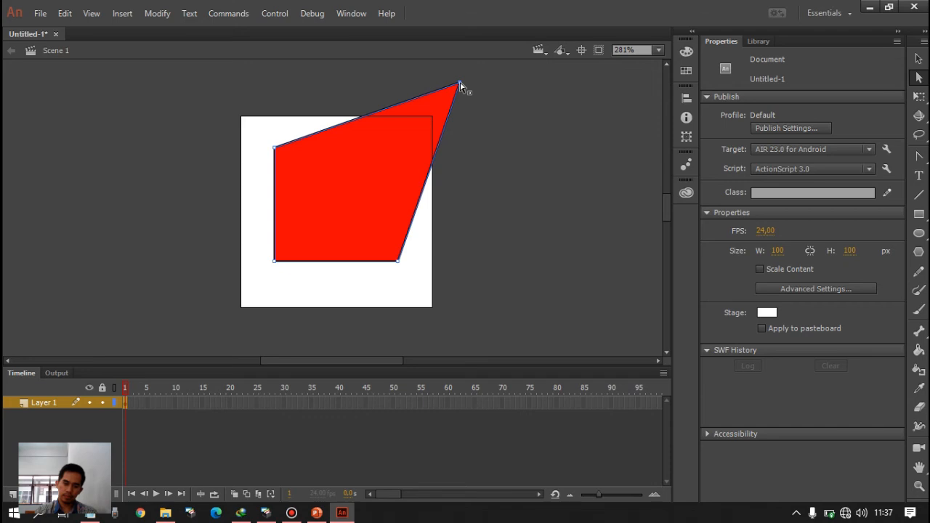
left_click_drag(459, 84, 460, 86)
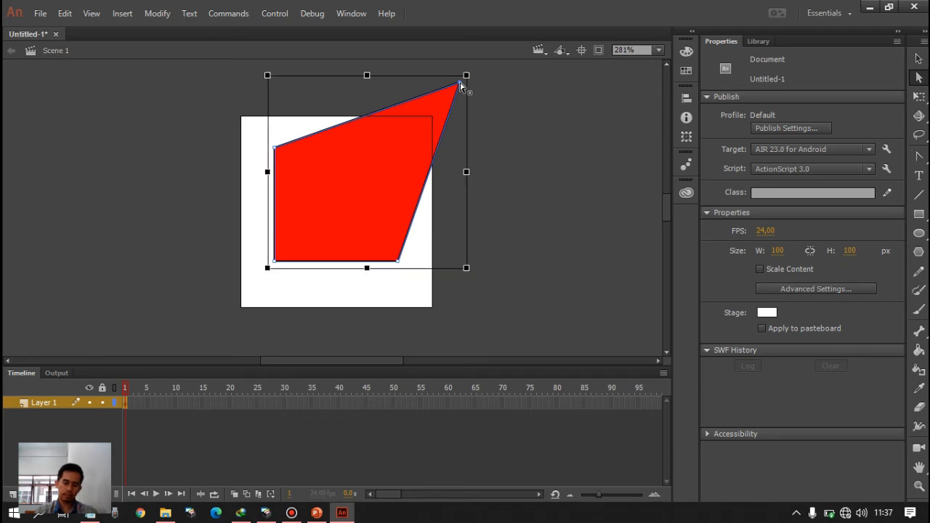
key("ctrl+z")
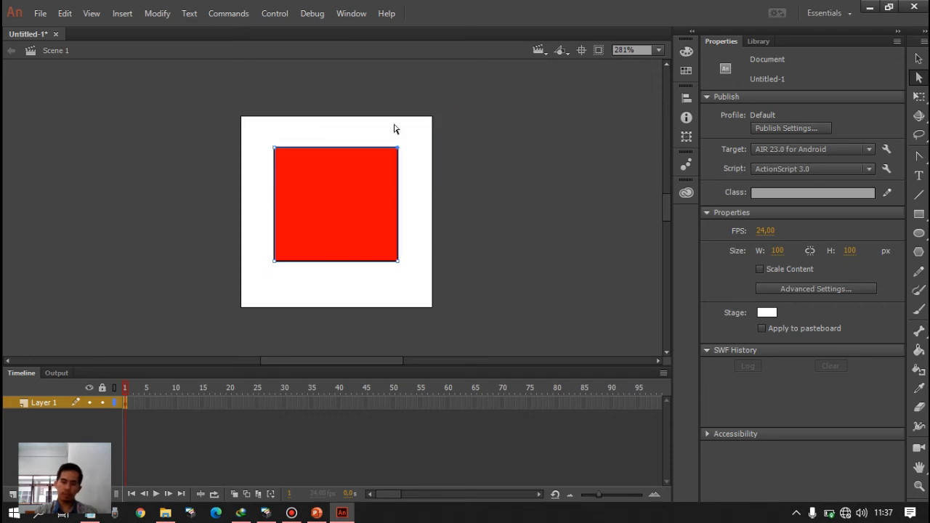
- Select the red rectangle together with its outline and delete it from the stage
left_click(918, 58)
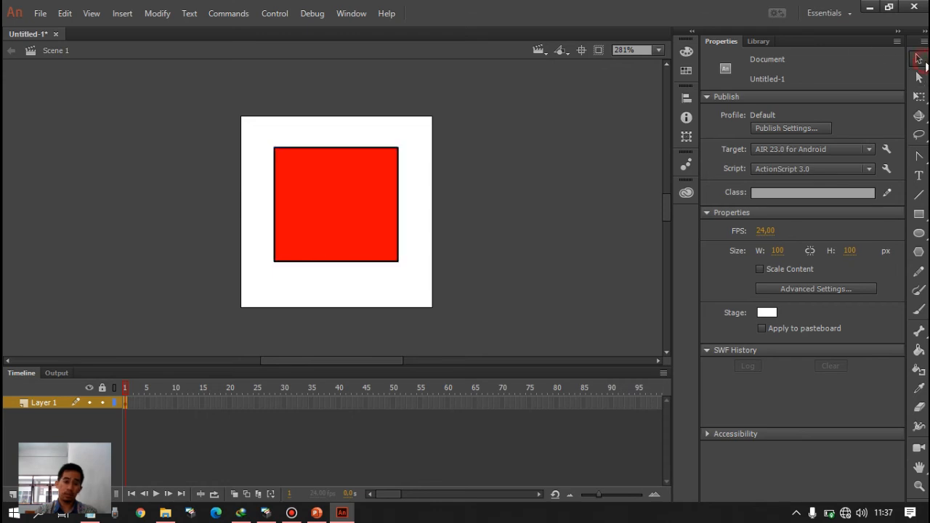
left_click_drag(249, 133, 458, 283)
key("Delete")
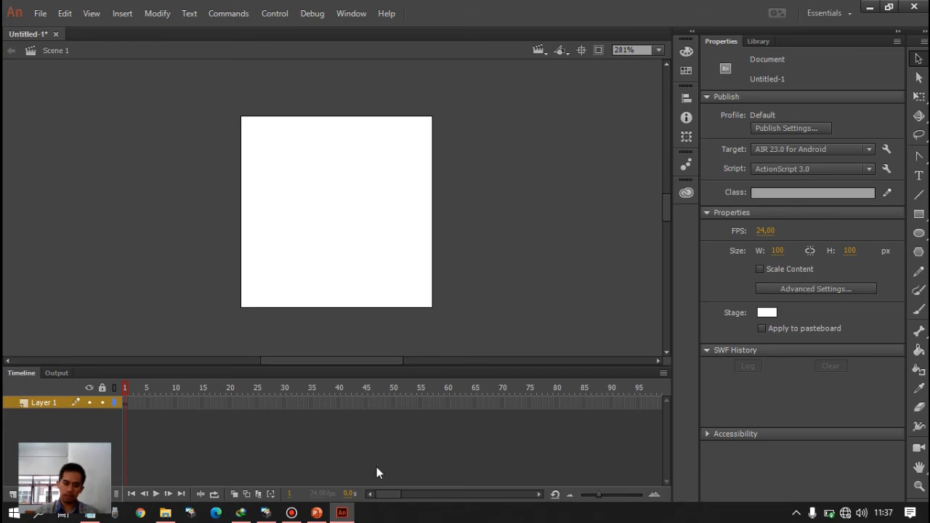
- Check the slide on modifying basic shapes in the PowerPoint presentation and return to Adobe Animate
left_click(318, 512)
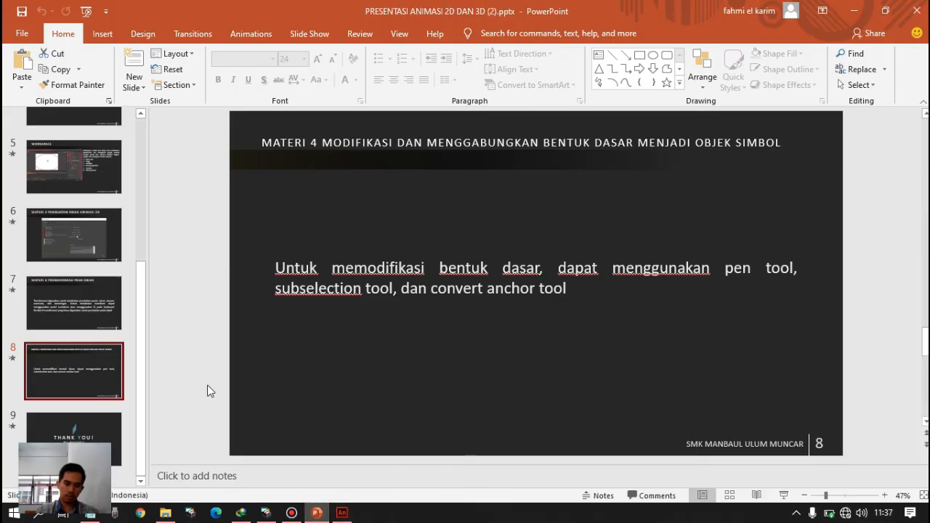
left_click(343, 513)
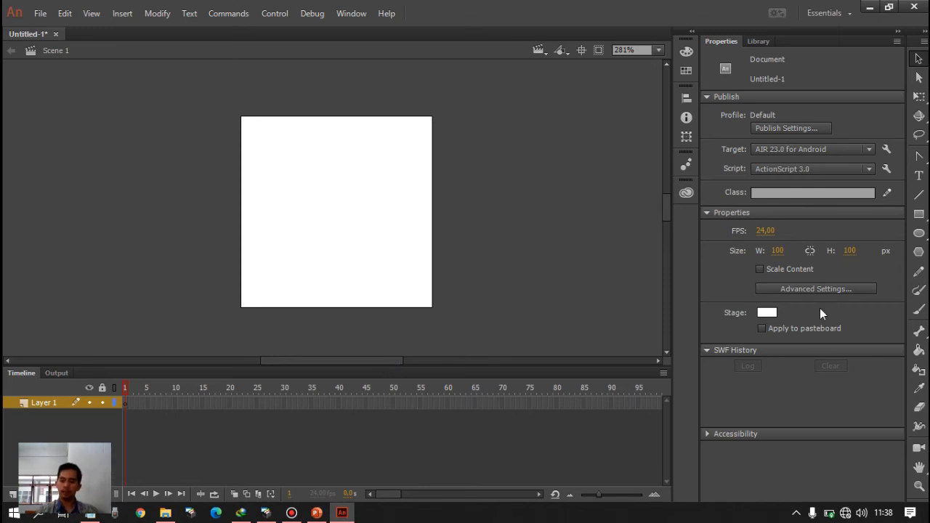
- Draw a flat red oval with a black outline, nearly as wide as the stage, across its middle
left_click(921, 235)
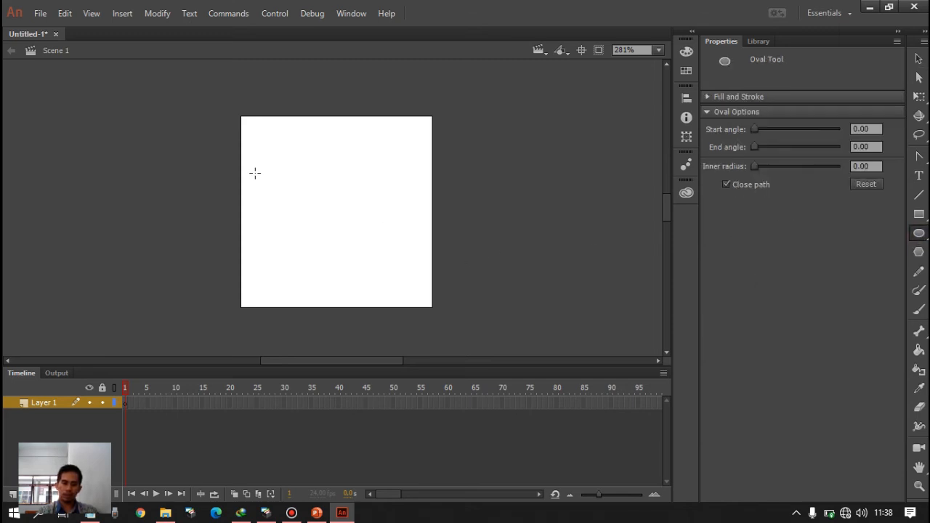
left_click_drag(254, 173, 428, 227)
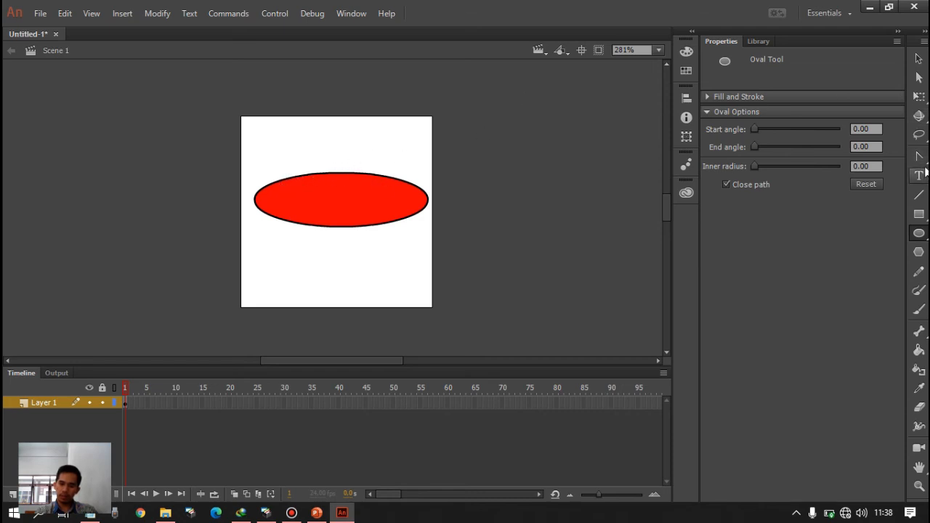
- Show the anchor points along the red oval's outline with the Pen Tool
left_click(924, 160)
left_click(925, 166)
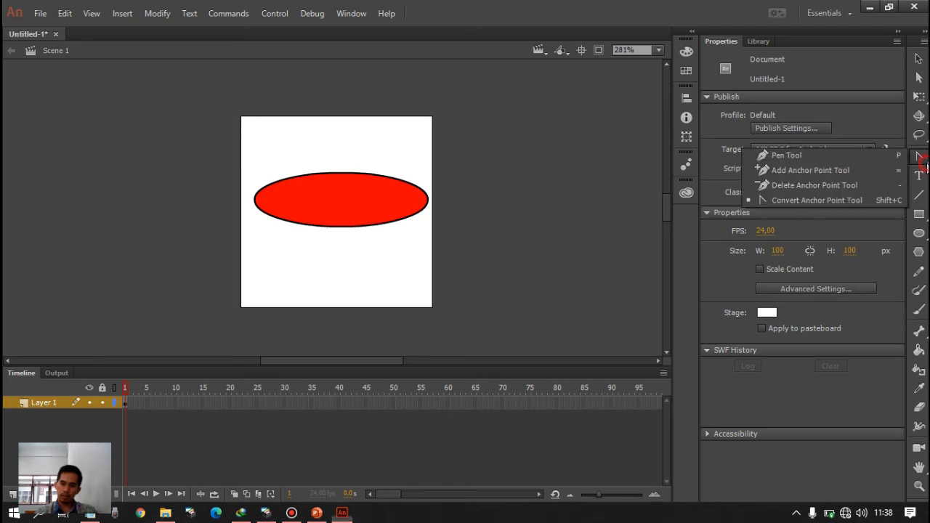
left_click(849, 187)
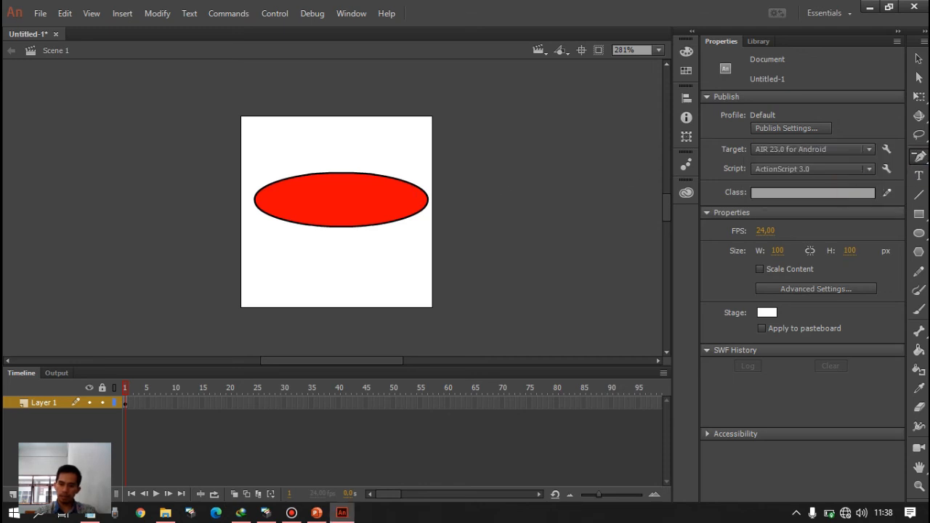
left_click(918, 156)
left_click(842, 151)
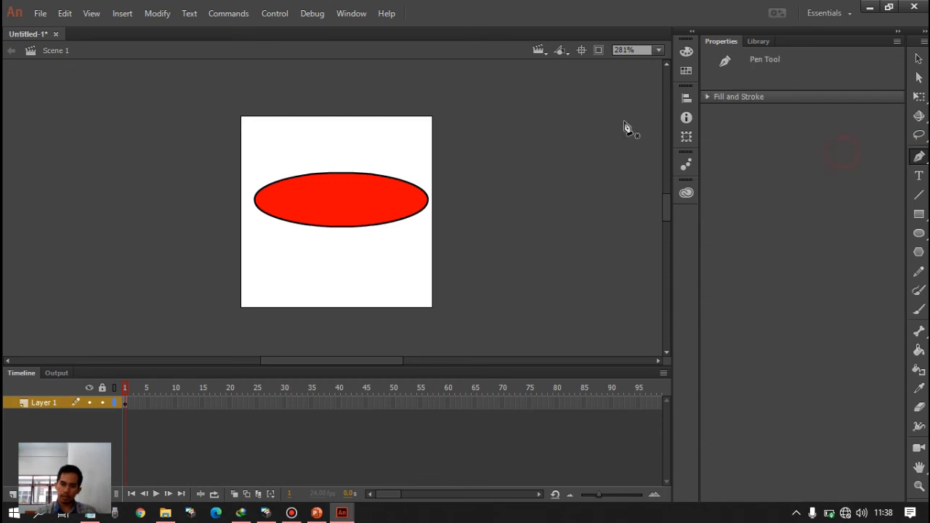
left_click(312, 179)
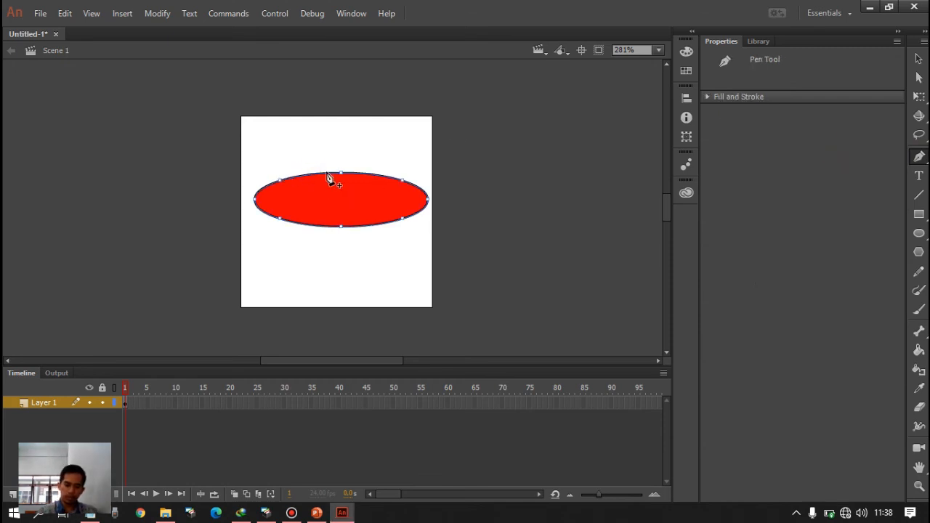
key("ctrl+a")
key("ctrl+=")
key("ctrl+=")
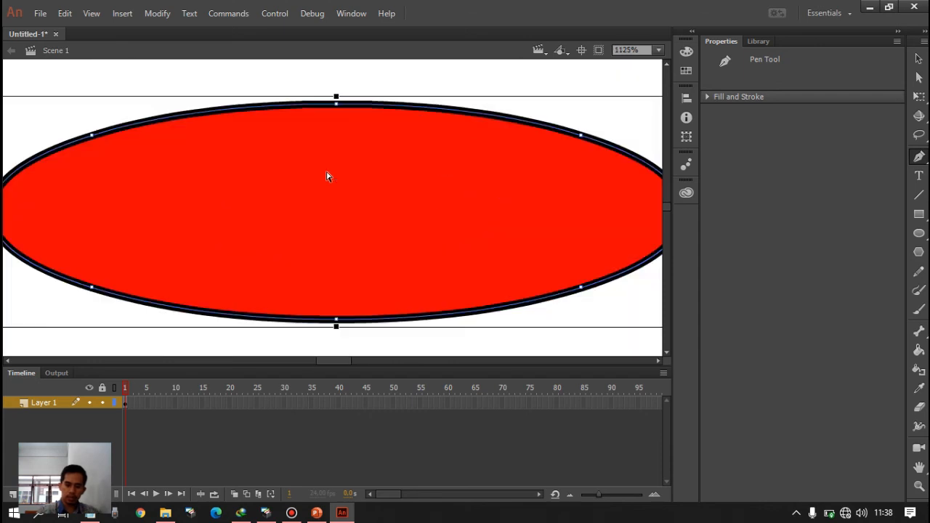
key("ctrl+minus")
key("ctrl+shift+a")
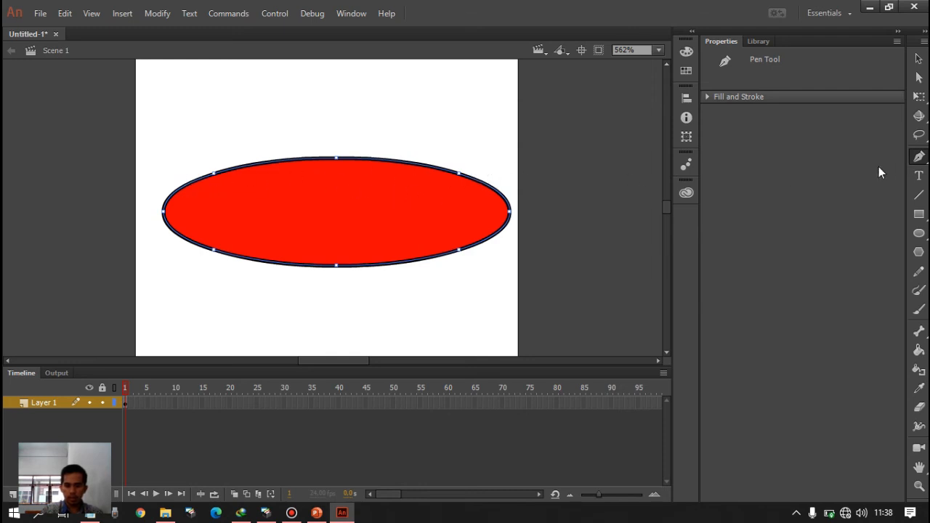
- Remove the oval's top-centre, upper-right and upper-left anchor points with the Delete Anchor Point Tool to form a flat-topped bowl shape
left_click(918, 157)
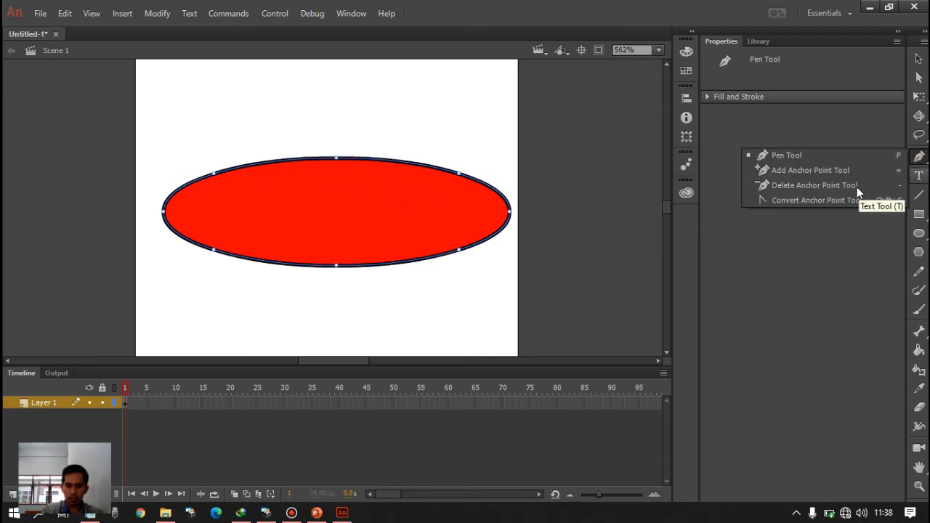
left_click(828, 185)
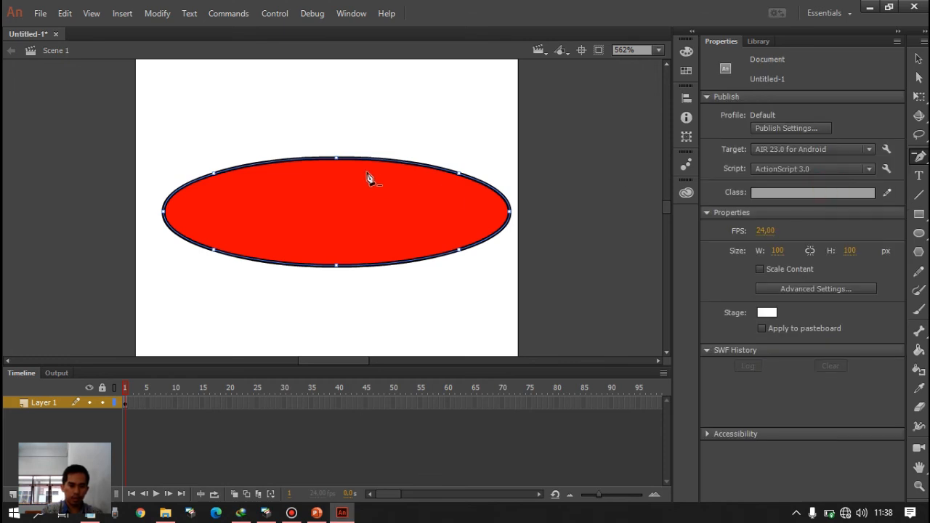
left_click(336, 158)
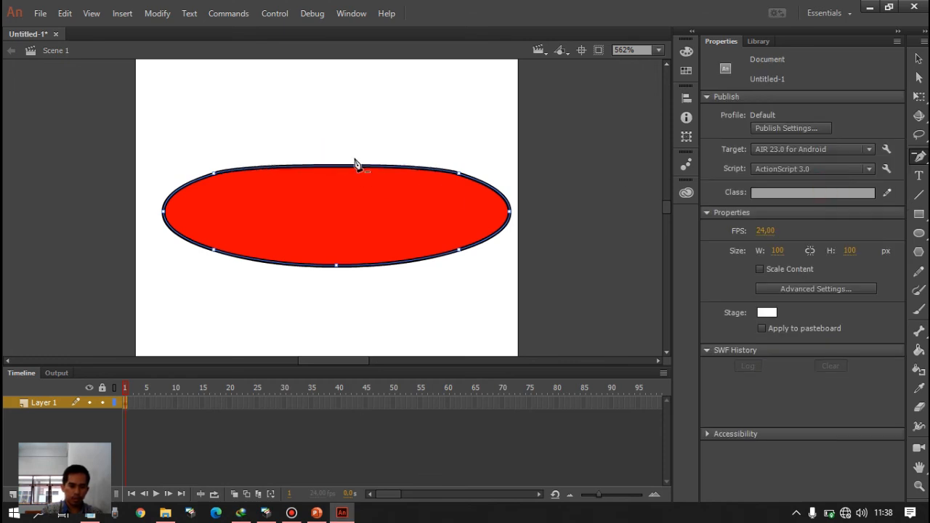
left_click(458, 173)
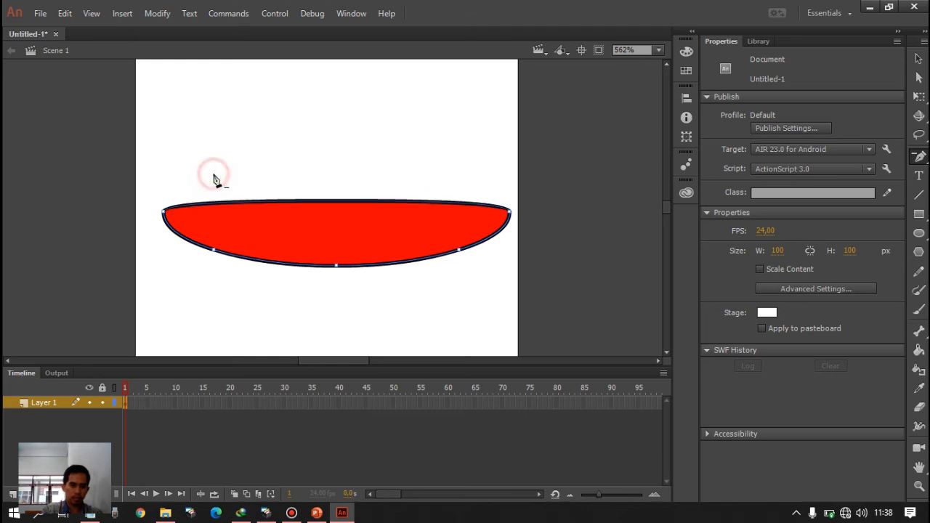
left_click(214, 174)
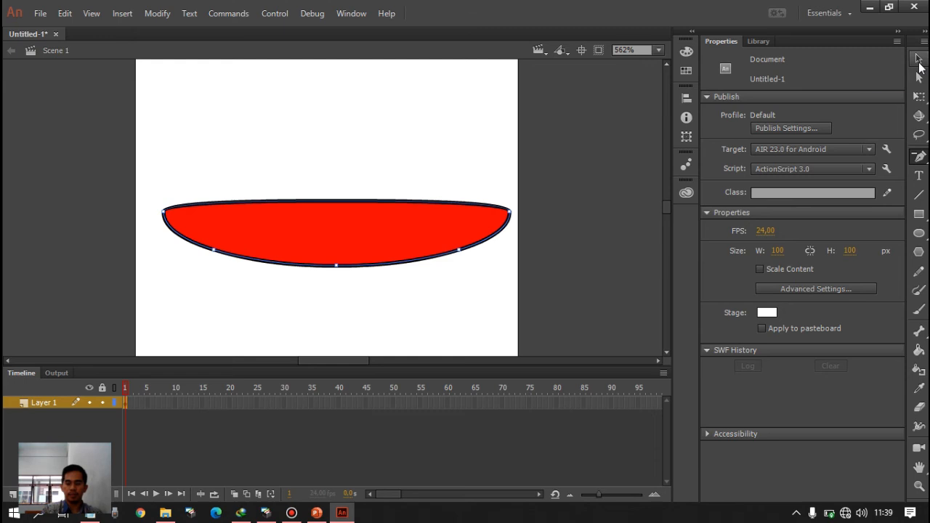
left_click(919, 64)
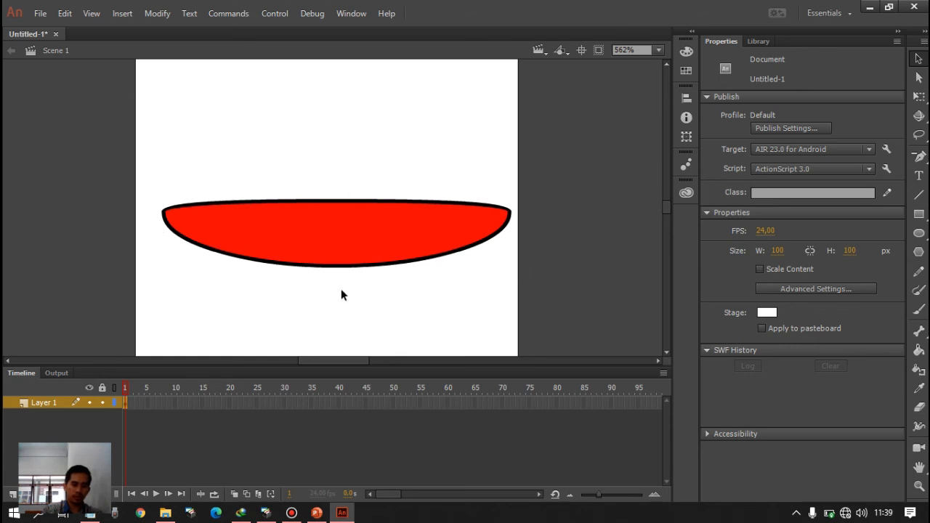
- Rename the layer holding the red bowl shape as badan
double_click(45, 400)
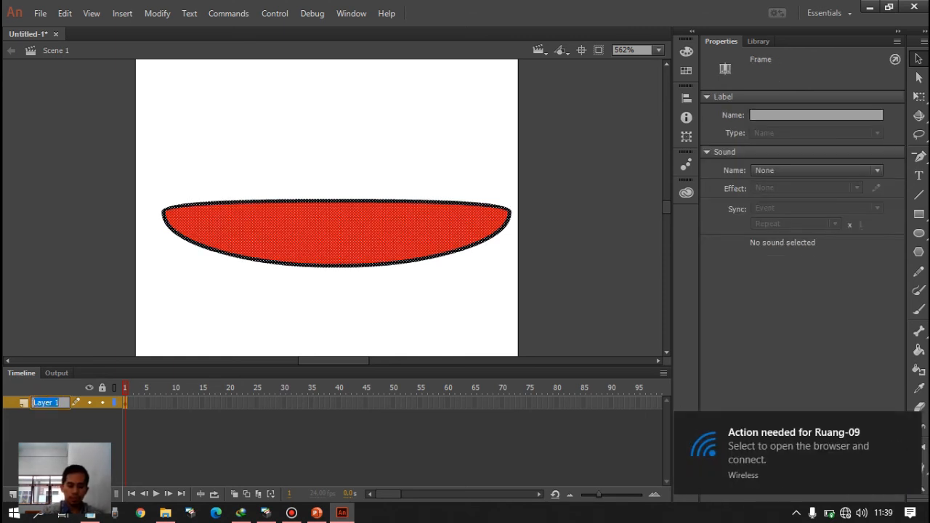
type("da")
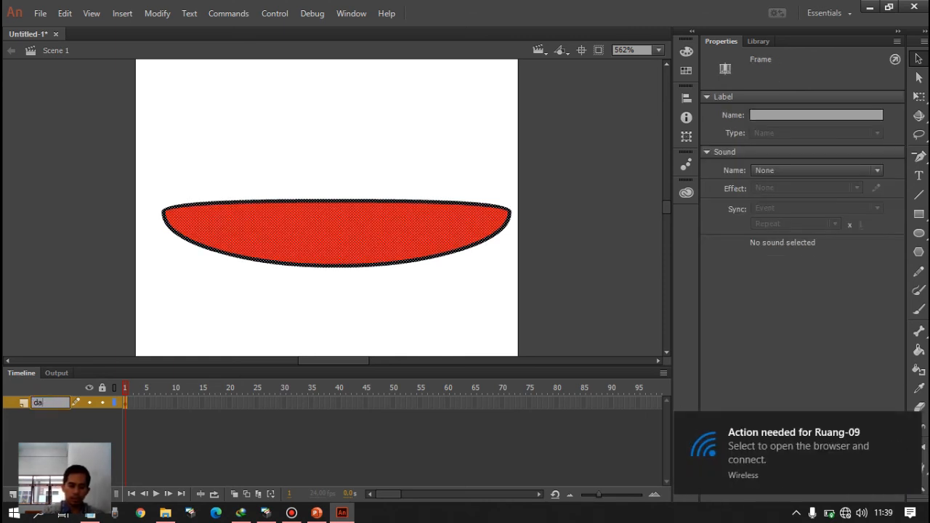
key("BackSpace")
key("BackSpace")
type("badan")
left_click(83, 437)
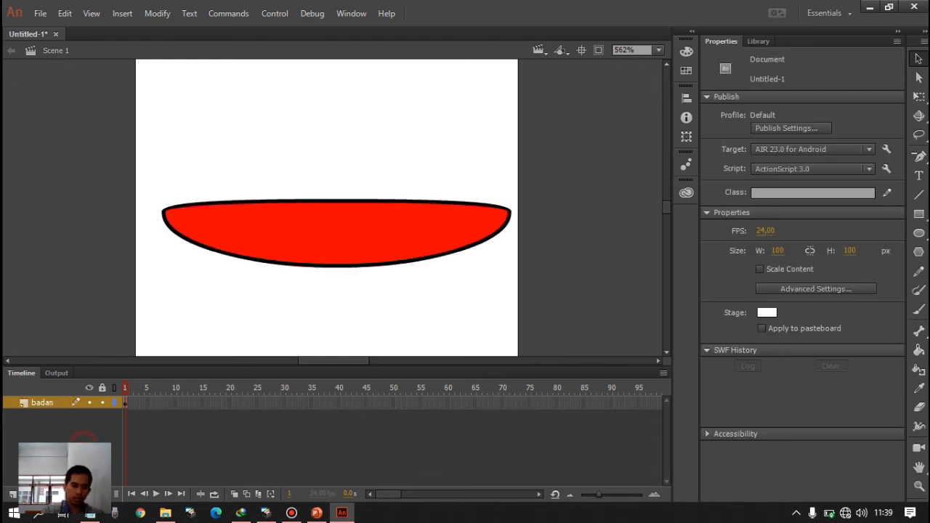
- Add a new layer above badan and name it mata
left_click(13, 495)
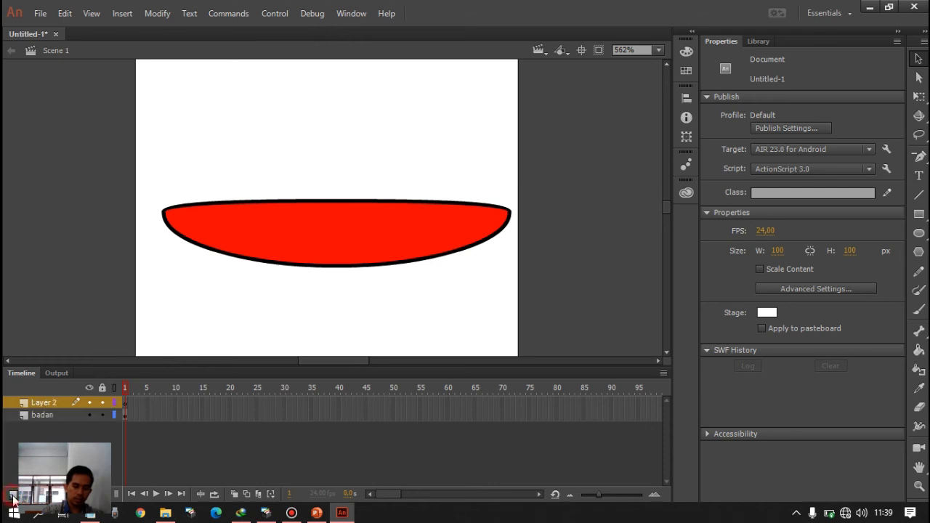
left_click(44, 400)
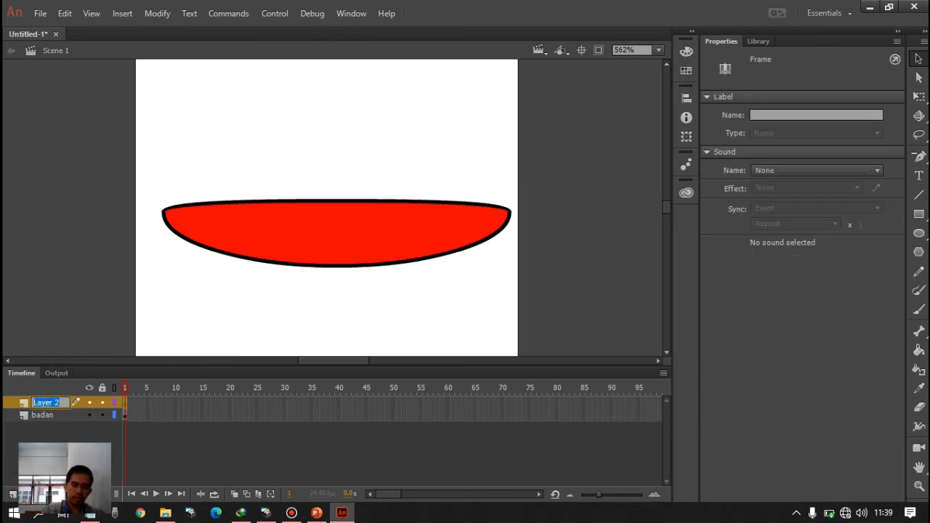
type("mata")
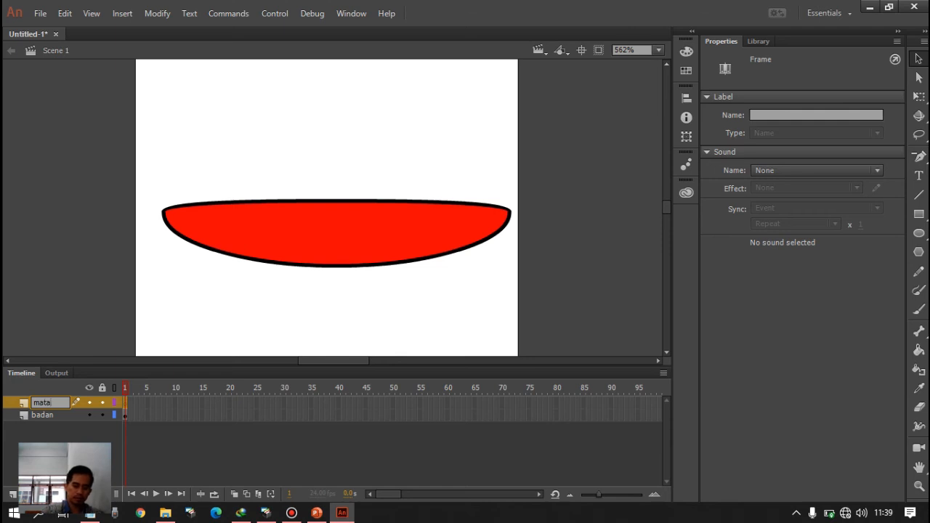
key("Return")
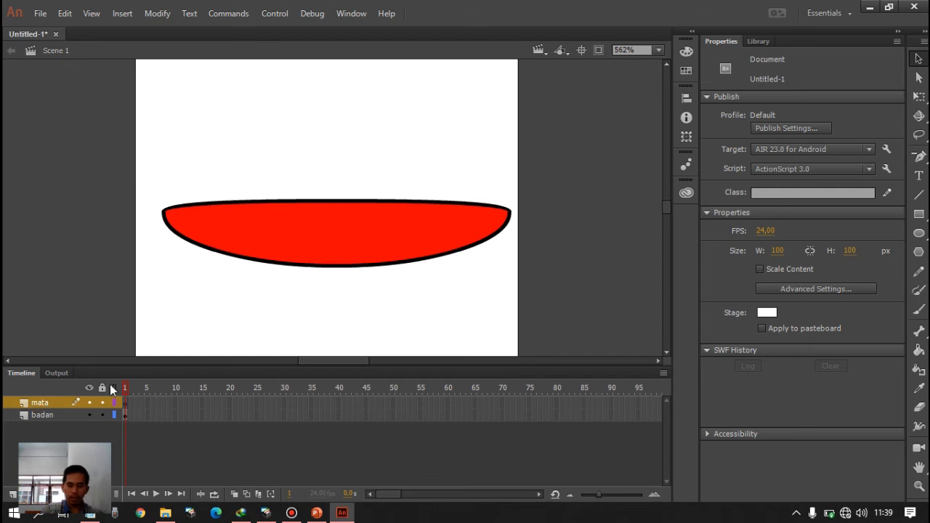
- Draw a small black-outlined circle near the body's left end on the mata layer and fill it with near-white #FFF7FF
left_click(919, 234)
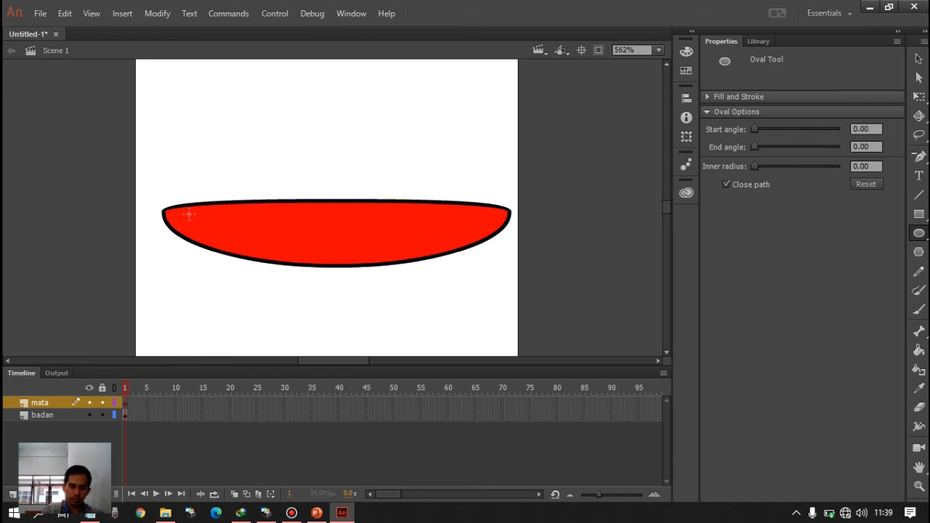
left_click_drag(188, 213, 206, 233)
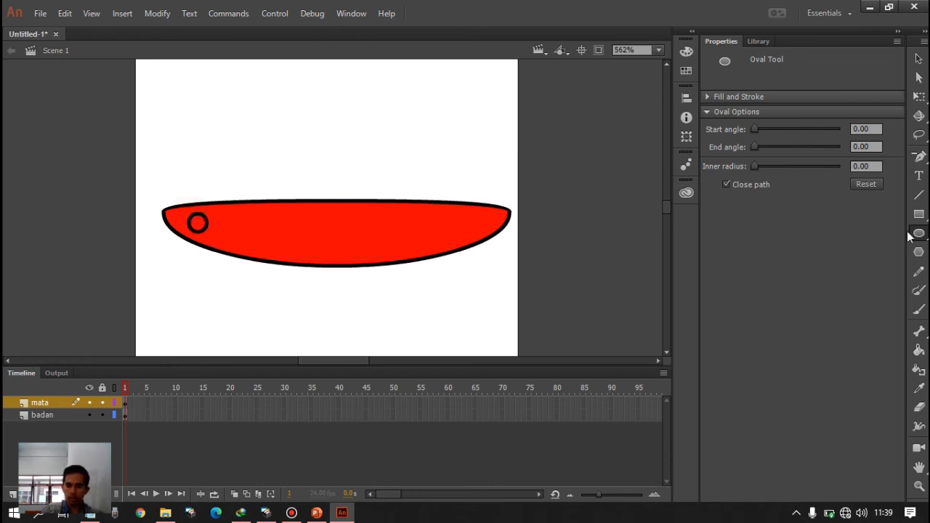
left_click(919, 352)
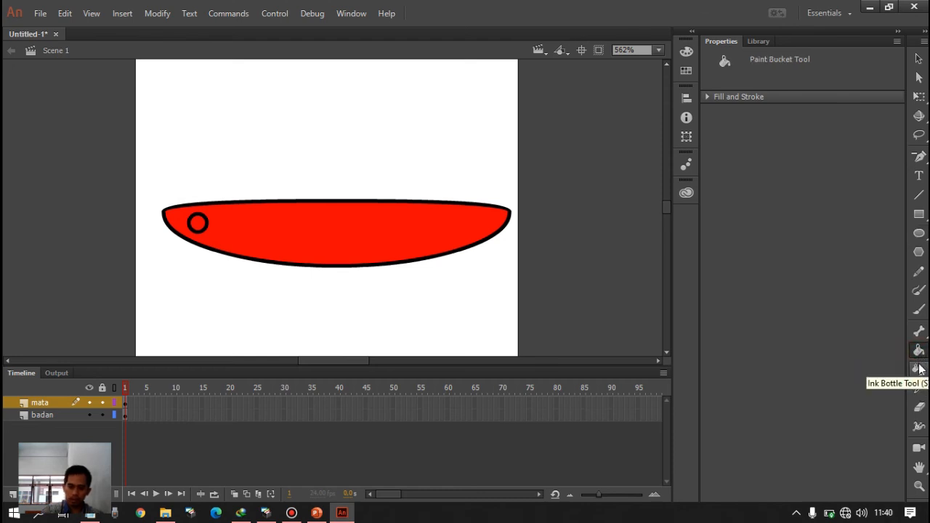
left_click(920, 369)
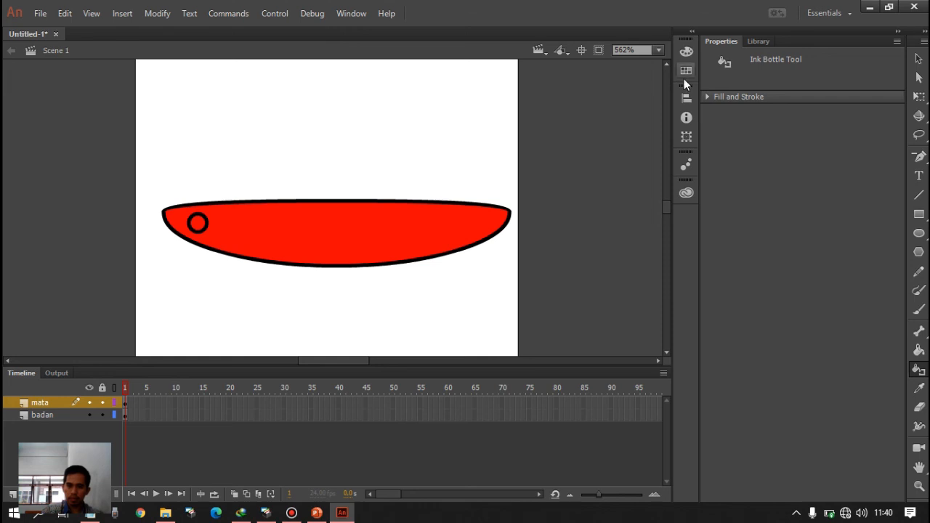
left_click(685, 53)
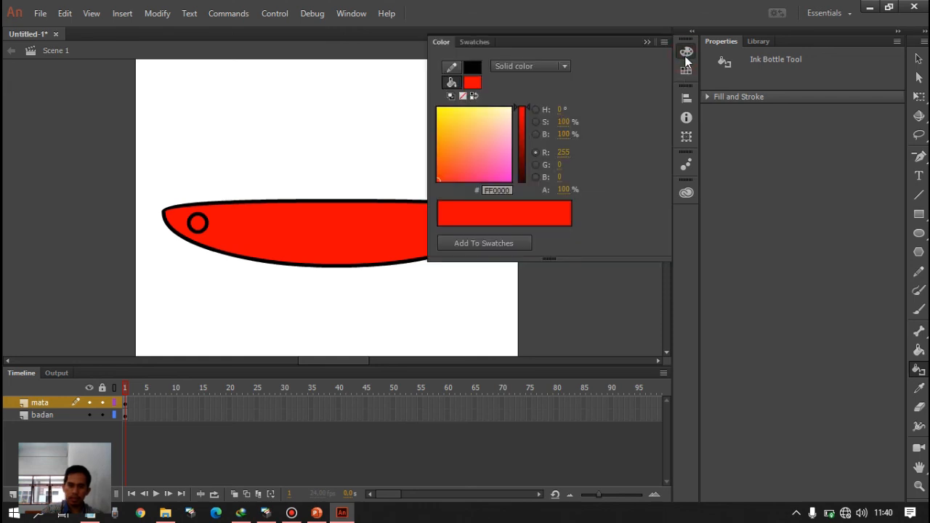
left_click(510, 108)
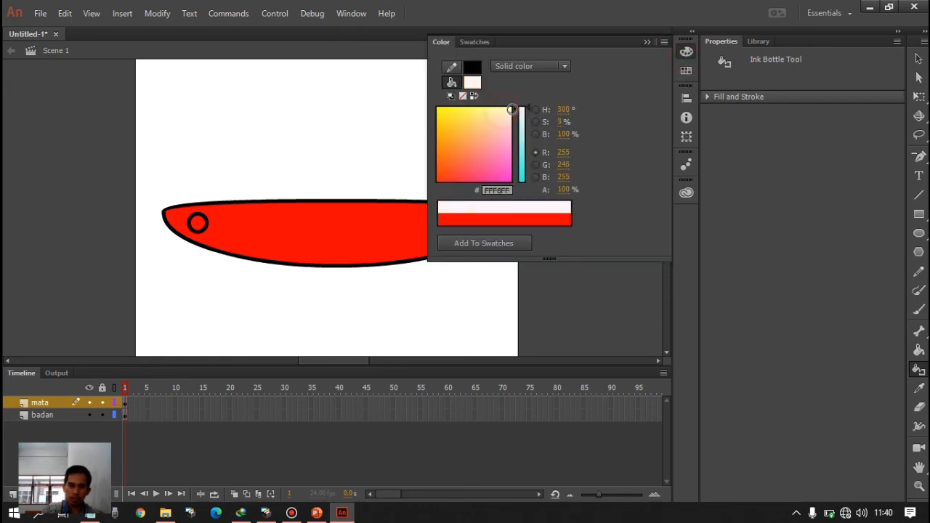
left_click(194, 225)
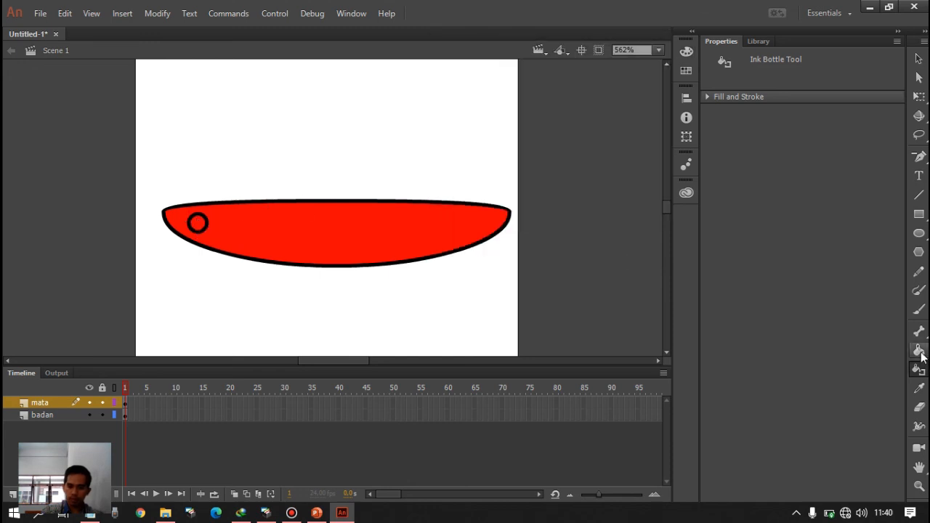
left_click(918, 349)
left_click(199, 222)
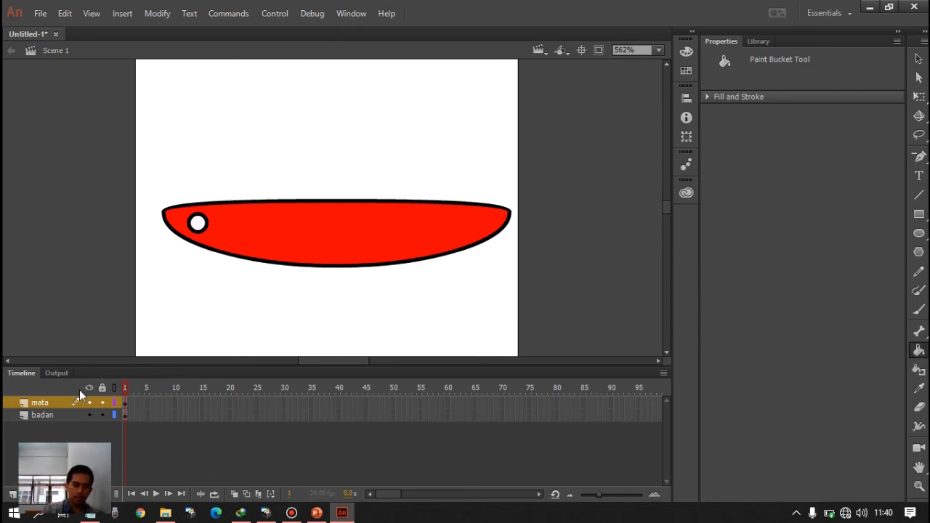
- Add a new layer above mata and name it sirip
left_click(12, 494)
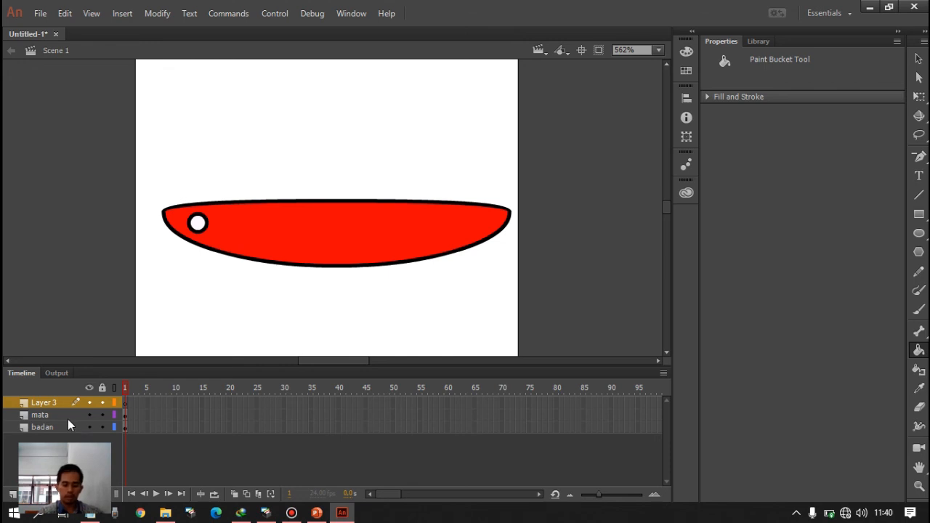
key("s")
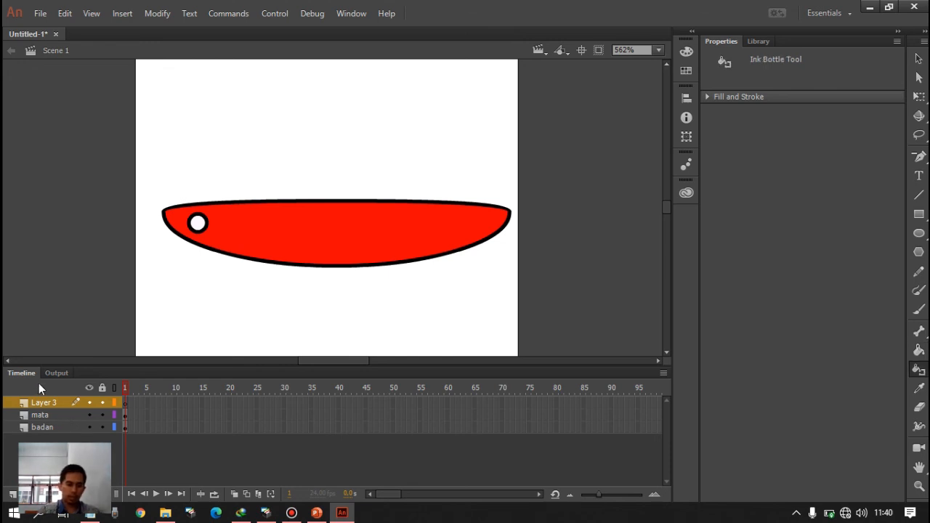
left_click(43, 403)
double_click(44, 403)
type("siri")
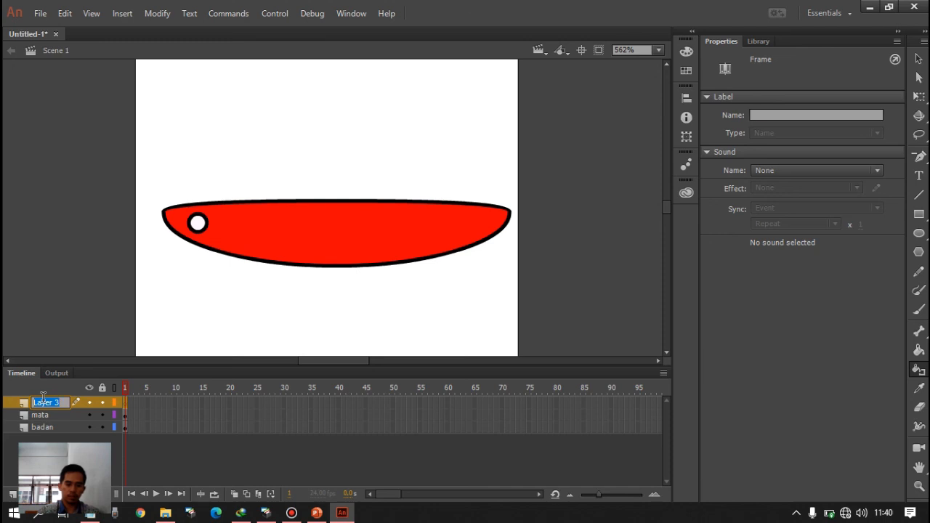
type("p")
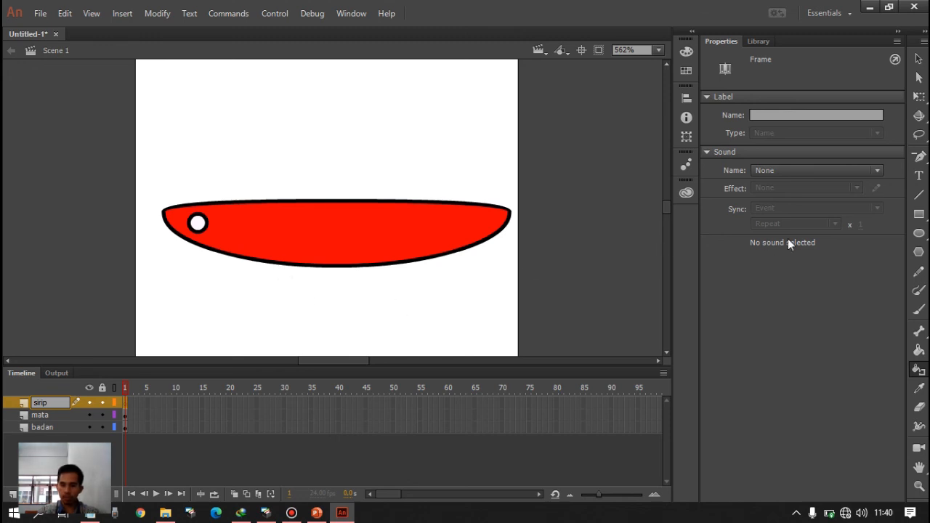
- Draw a closed, pointed triangular fin with a curved left edge below the body's lower outline, using the Pen Tool
left_click(922, 163)
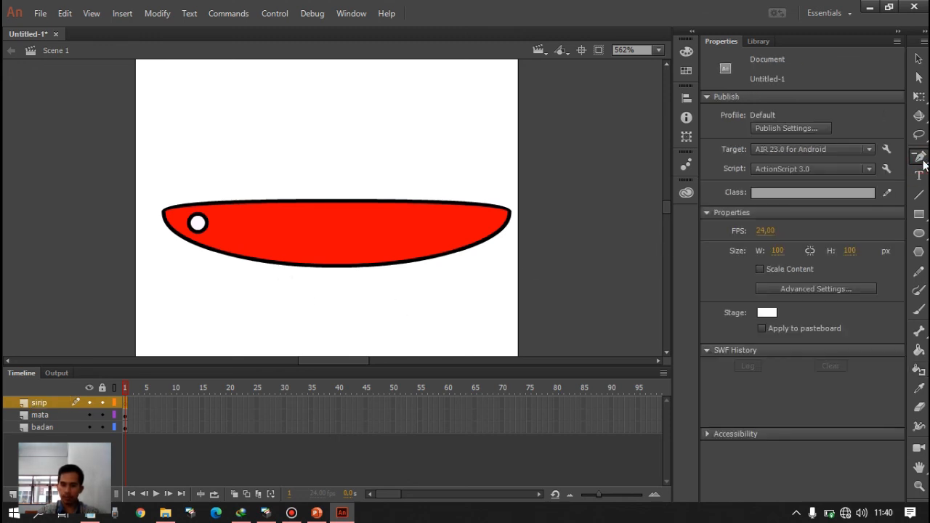
left_click(921, 160)
left_click(886, 156)
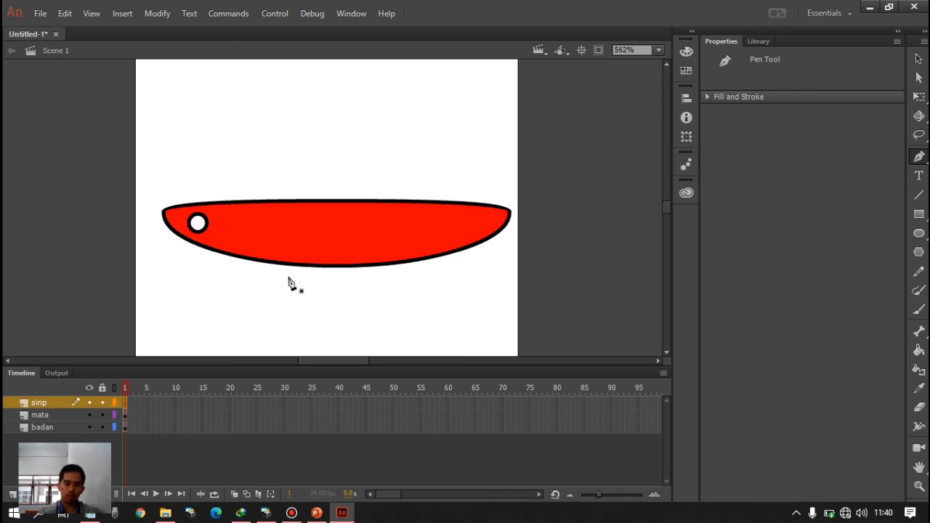
key("ctrl+equal")
key("ctrl+equal")
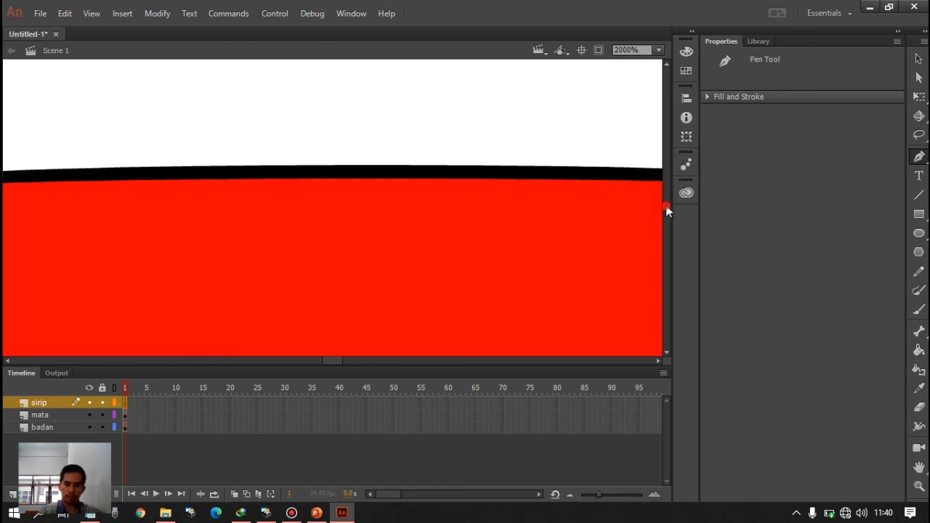
scroll(666, 211, "up", 10)
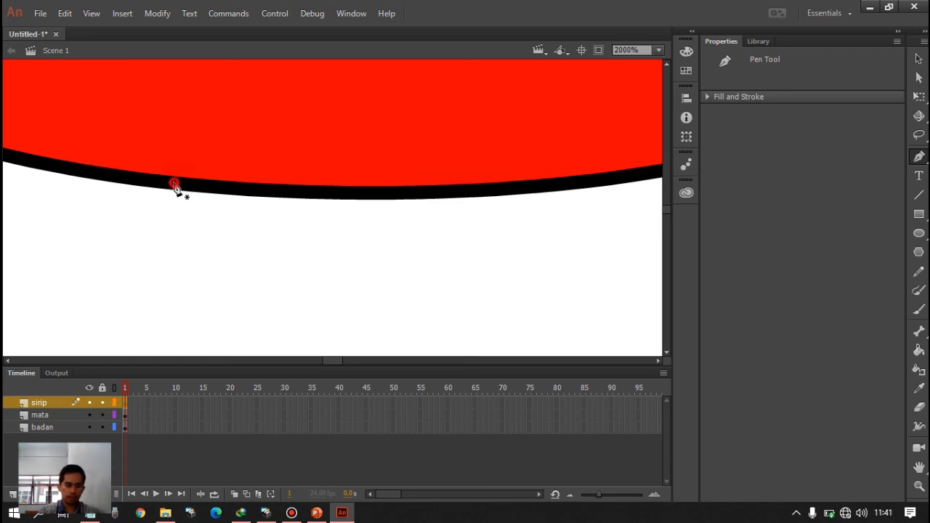
mouse_move(174, 184)
left_mouse_down()
mouse_move(283, 257)
mouse_move(284, 270)
mouse_move(318, 195)
left_mouse_up()
left_click(318, 196)
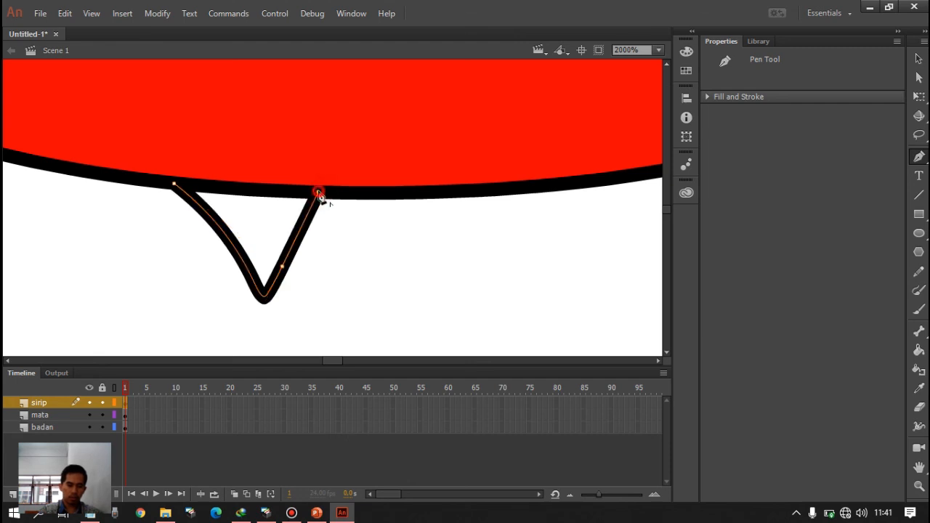
left_click(175, 186)
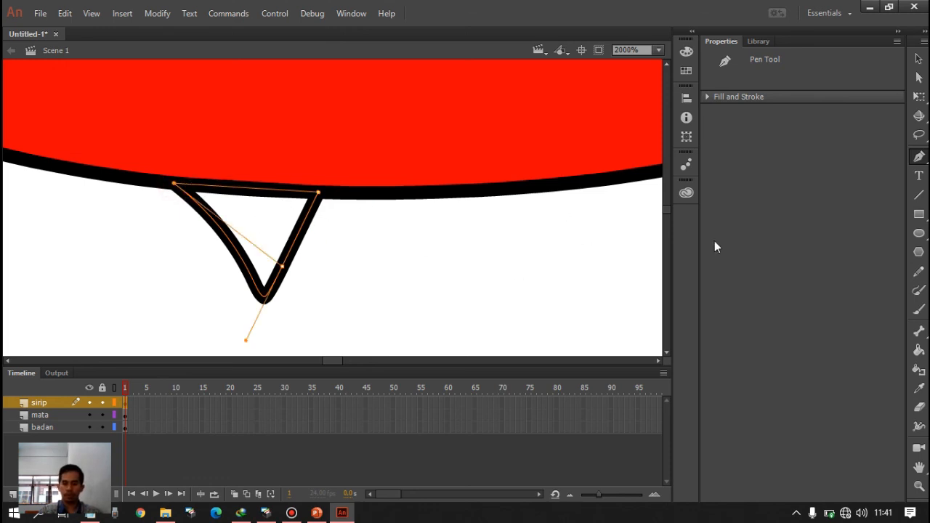
- Set the stroke colour to blue #0033FF and fill the fin with the current near-white fill colour using the Paint Bucket Tool
left_click(918, 350)
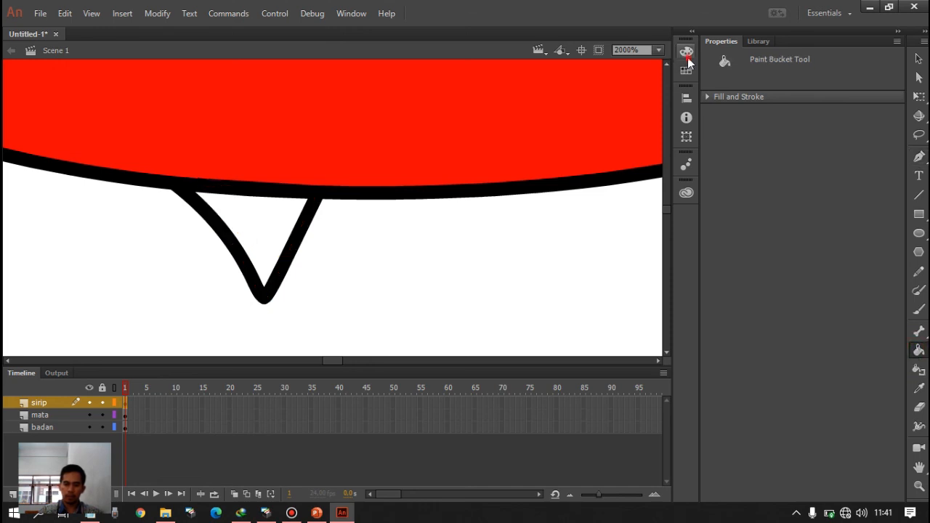
left_click(686, 55)
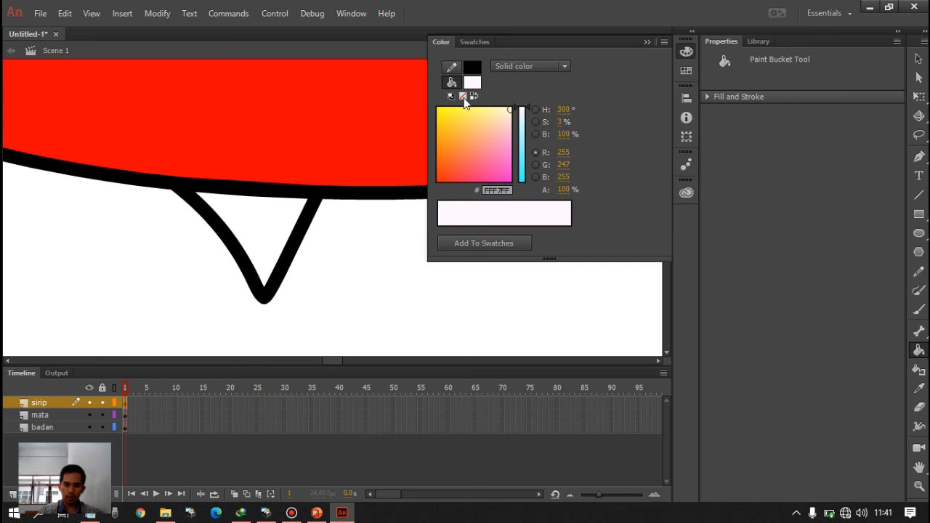
left_click(473, 69)
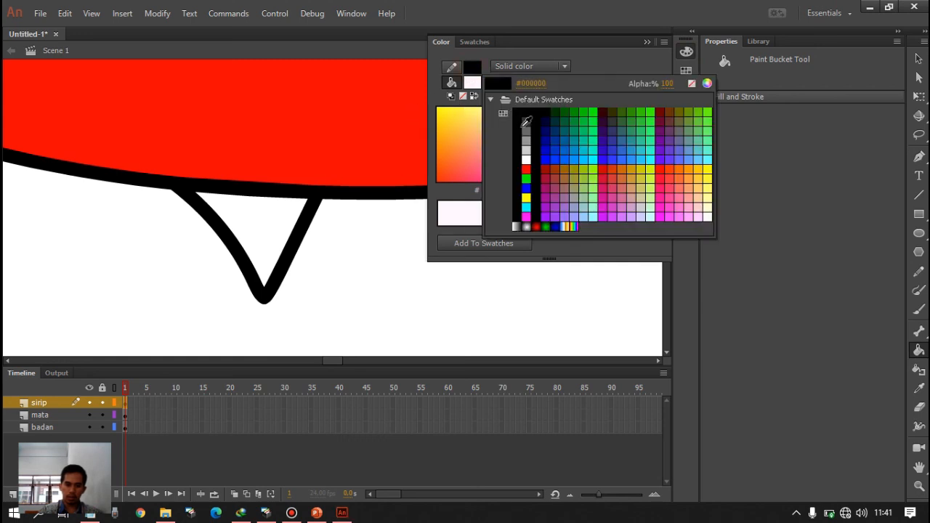
left_click(518, 123)
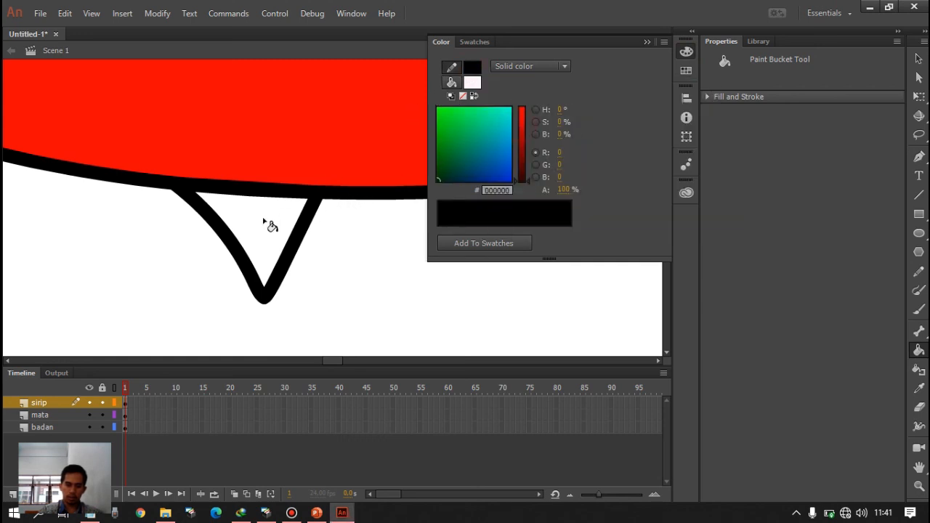
left_click(476, 69)
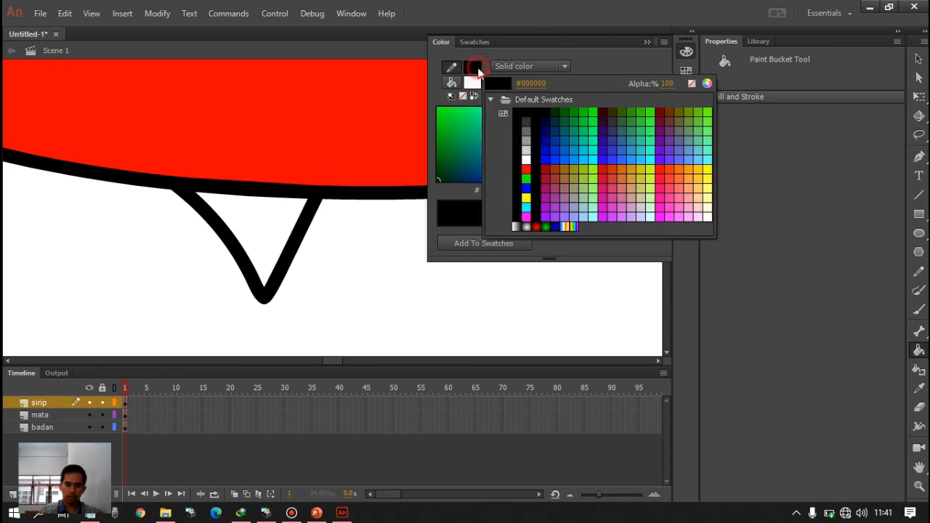
left_click(555, 157)
left_click(260, 220)
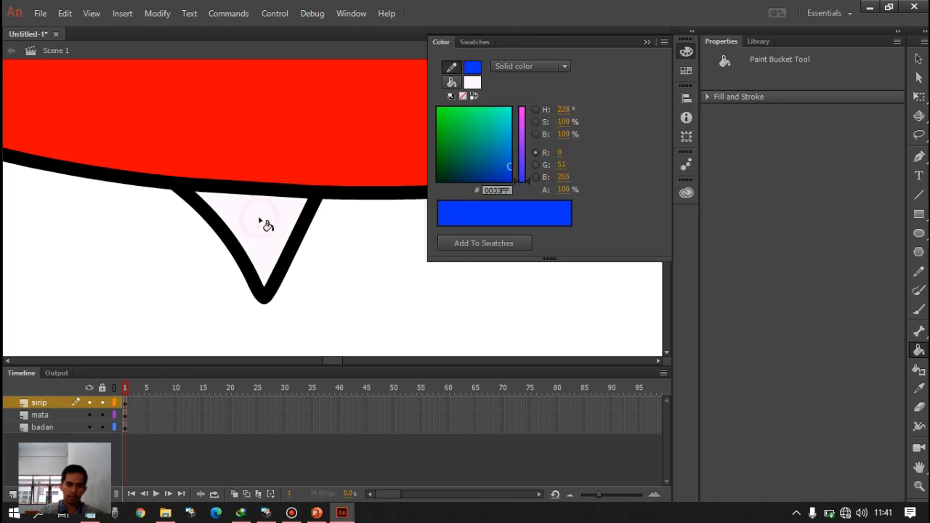
left_click(260, 220)
left_click(260, 220)
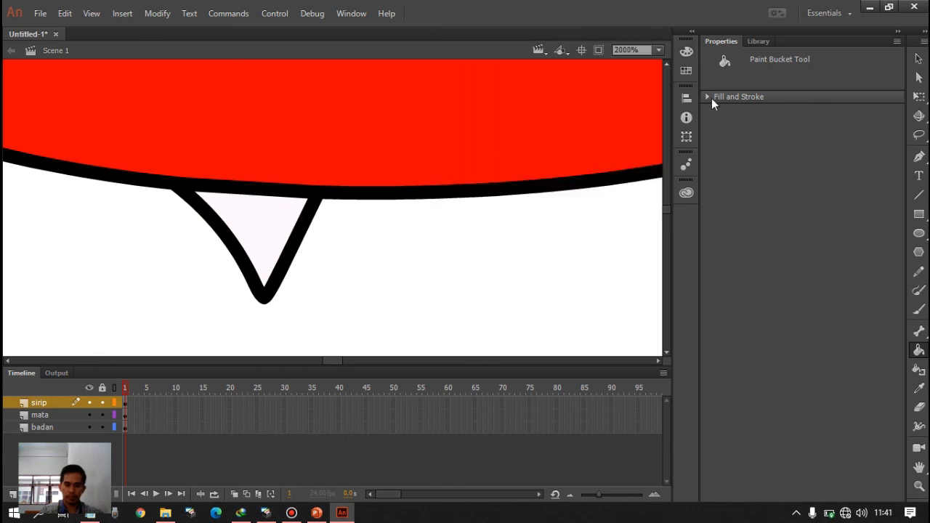
- Set the fill colour to blue #0000FF and fill the fin below the body using the Paint Bucket Tool
left_click(686, 51)
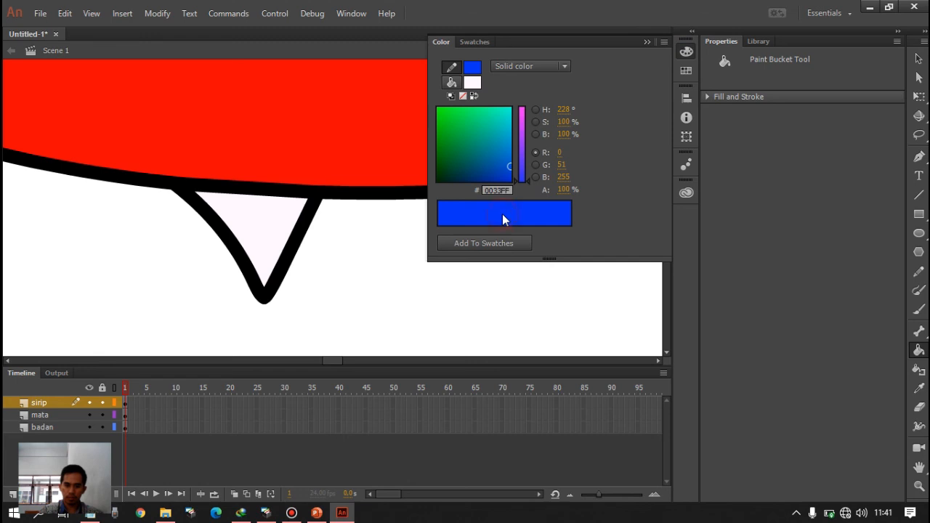
left_click(473, 82)
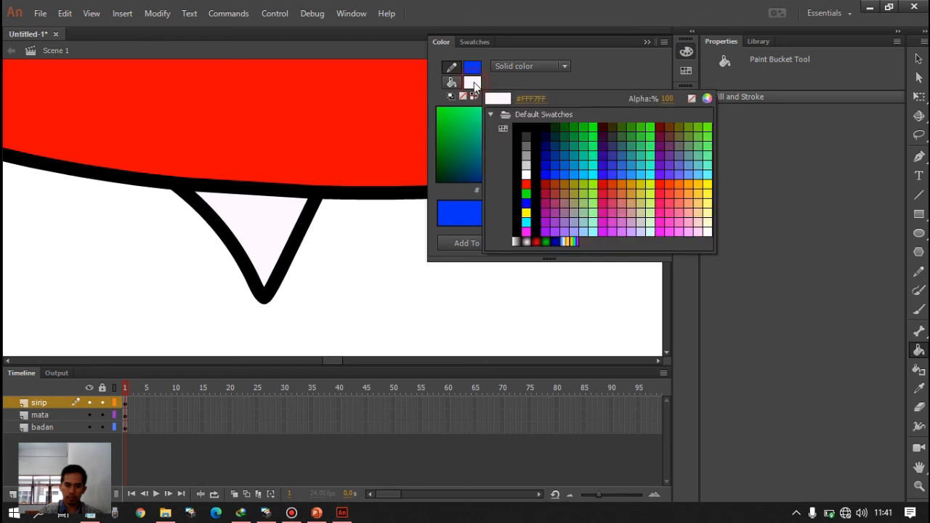
left_click(549, 172)
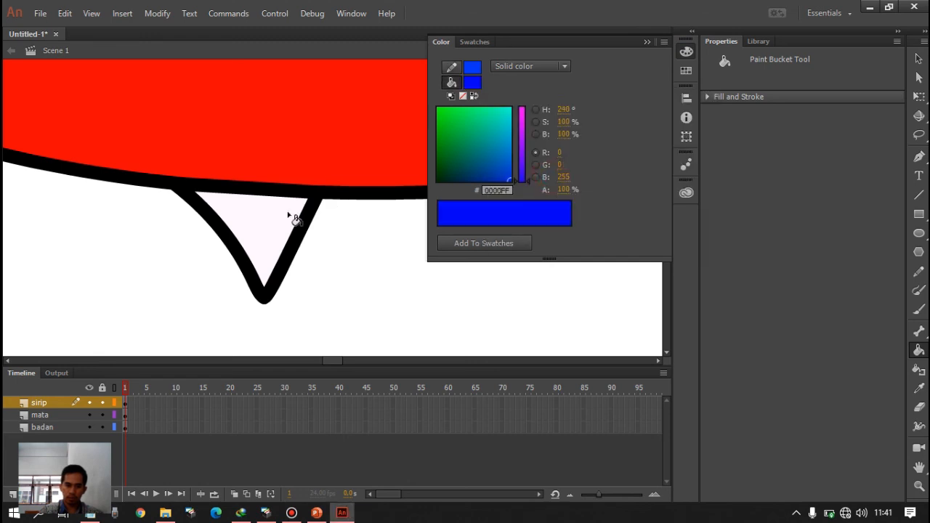
left_click(255, 222)
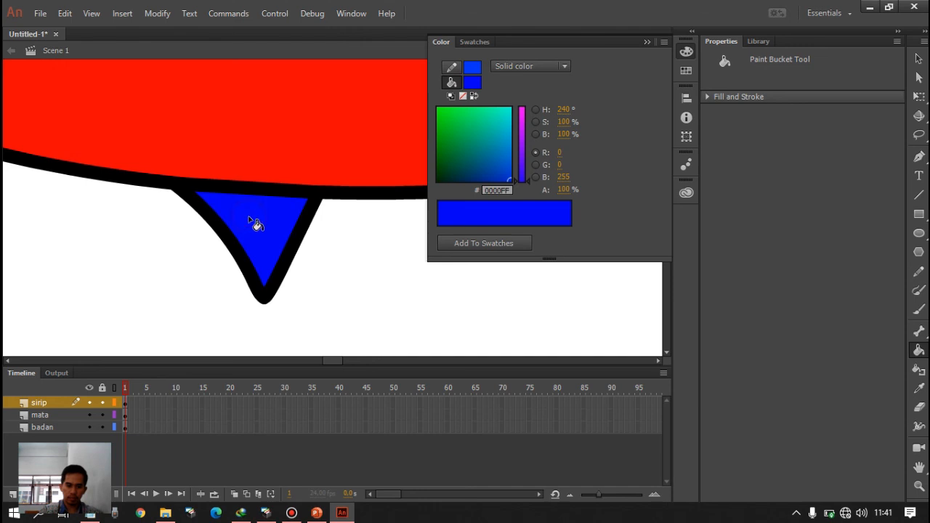
- Add the current blue fill to the swatches, and reapply a pure blue default swatch to the lower fin
left_click(467, 242)
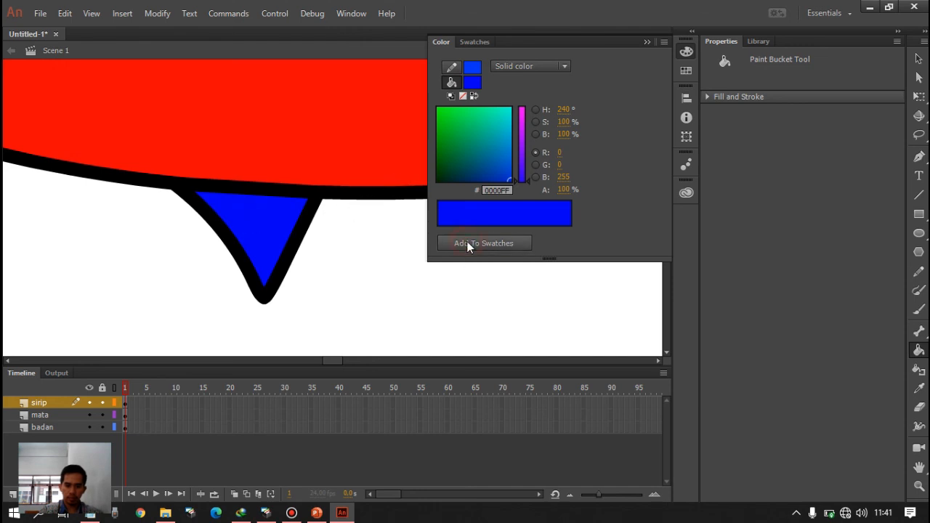
left_click(686, 52)
left_click(685, 71)
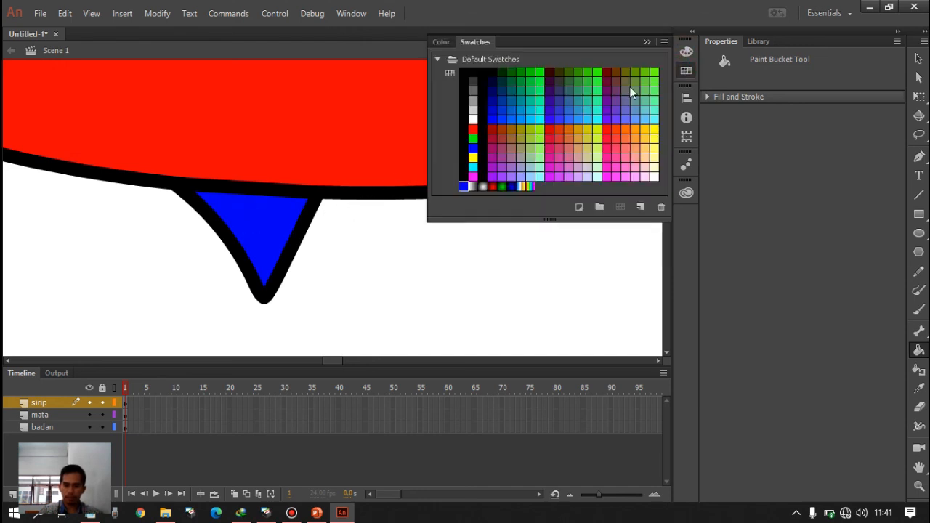
left_click(494, 117)
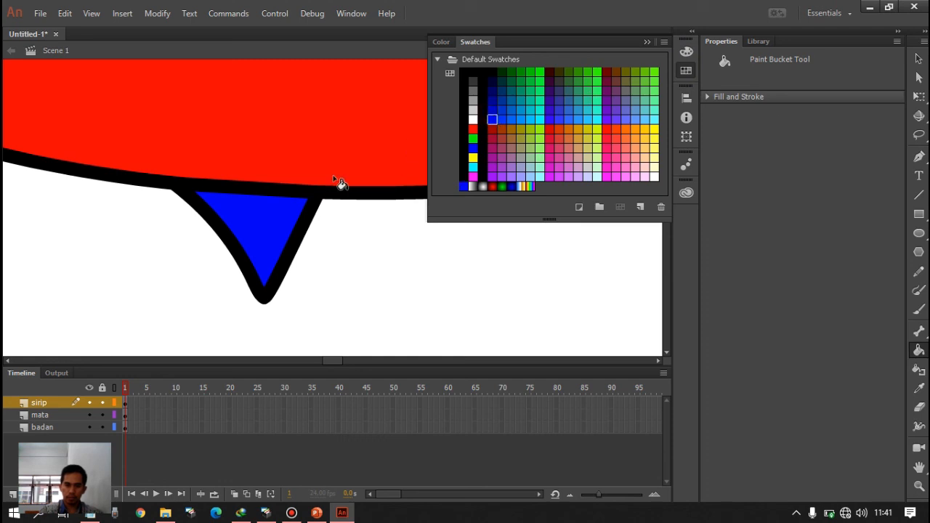
left_click(249, 222)
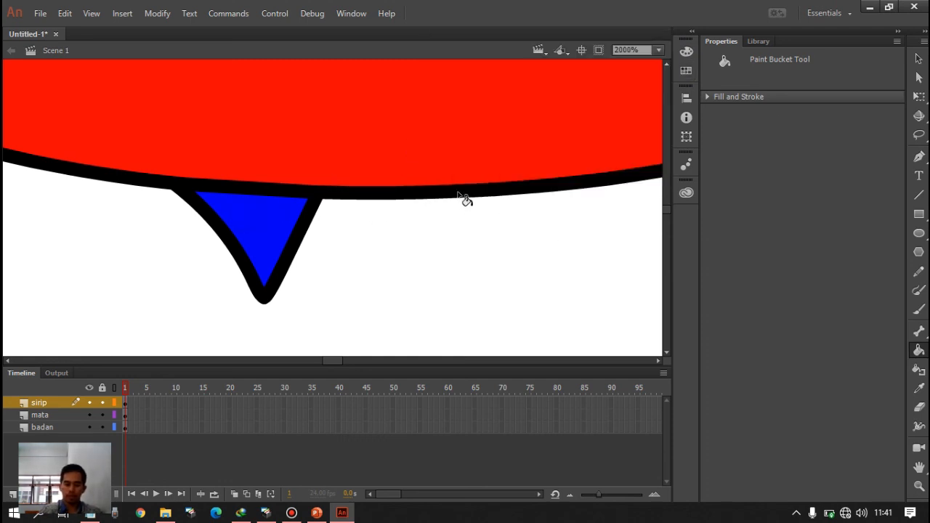
- Add a new layer above sirip and name it sirip atas
key("ctrl+minus")
key("ctrl+minus")
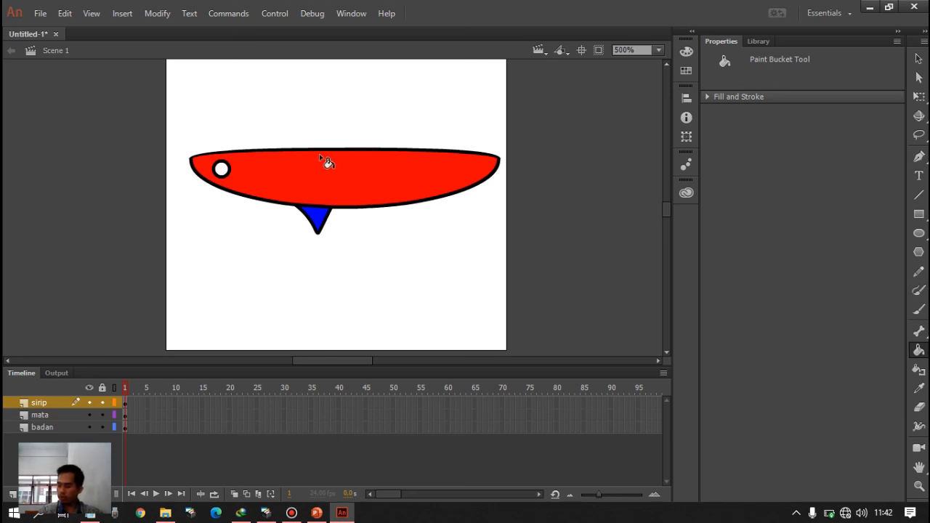
left_click(13, 496)
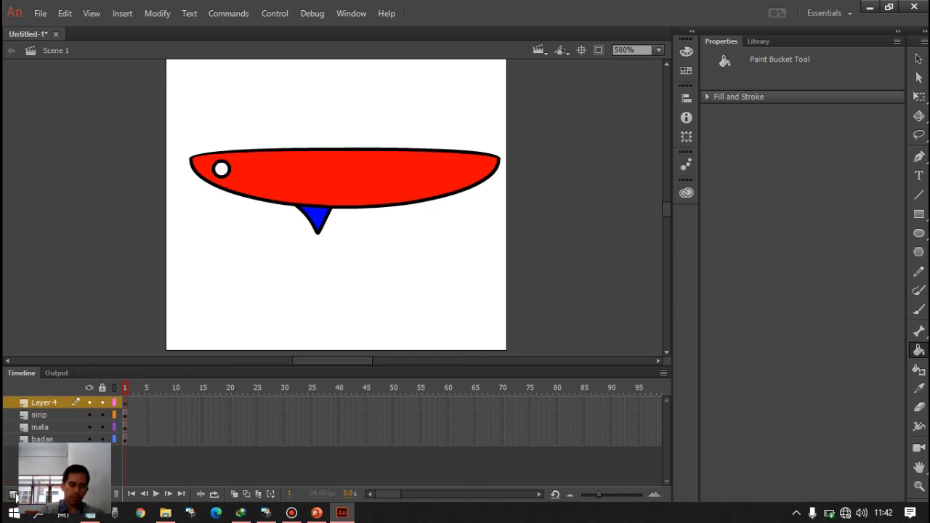
double_click(44, 402)
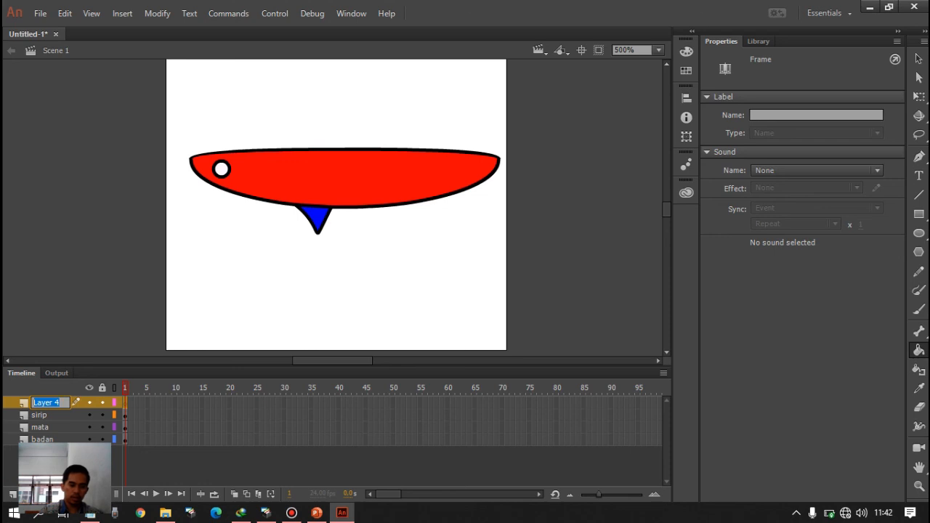
type("sirip atas")
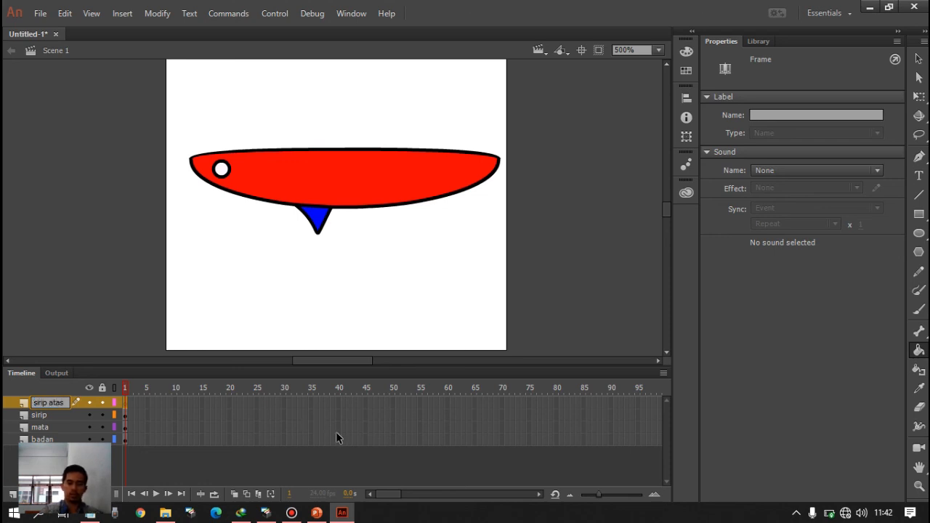
left_click(76, 482)
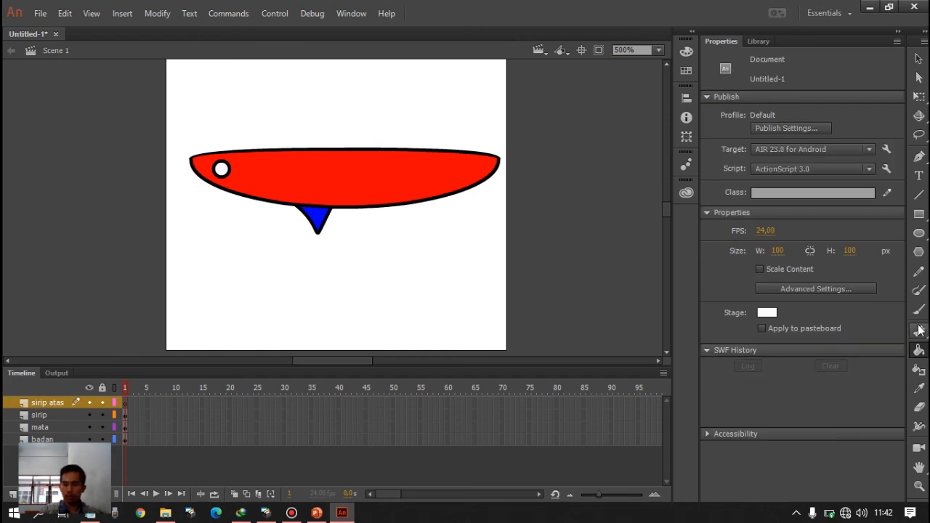
- Draw a closed, blue-outlined triangular fin with a curved left edge on the body's upper outline, using the Pen Tool
left_click(919, 158)
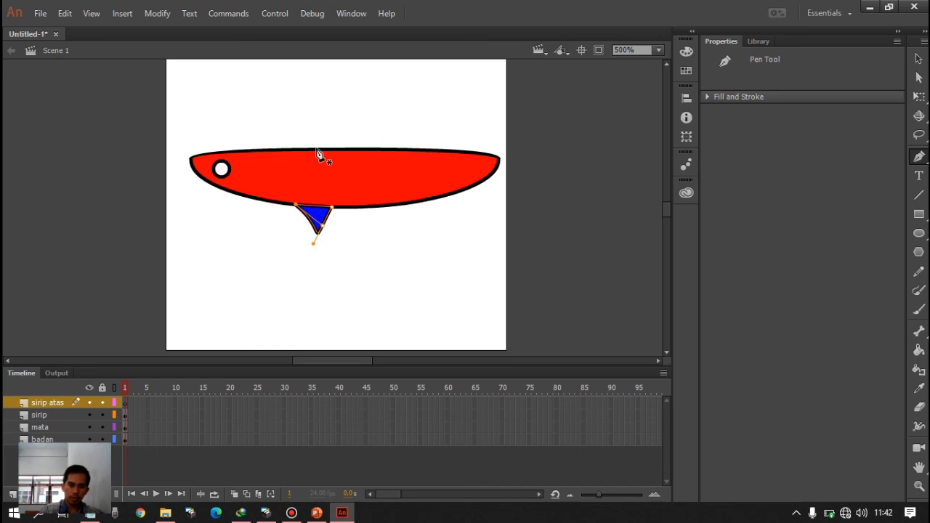
mouse_move(317, 149)
left_mouse_down()
mouse_move(371, 116)
mouse_move(380, 154)
left_mouse_up()
left_click(372, 114)
left_click(378, 152)
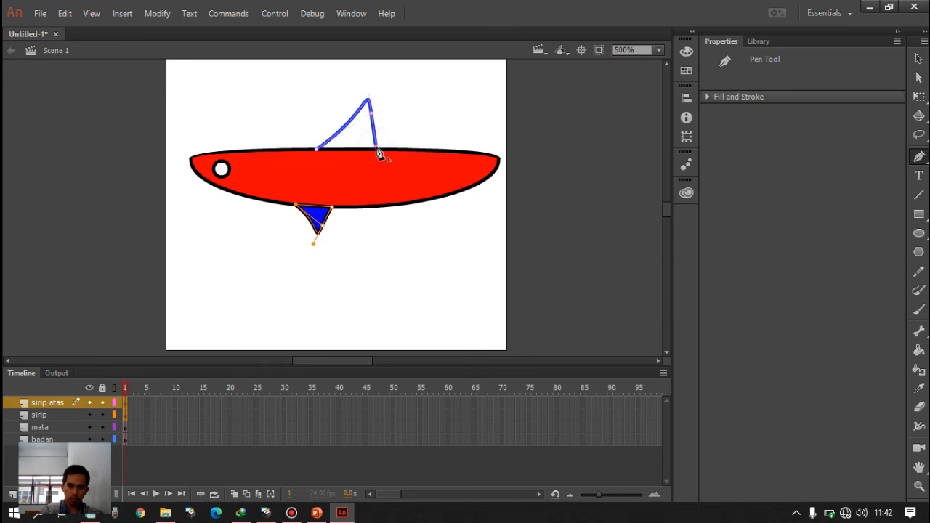
left_click(350, 147)
left_click(320, 149)
key("k")
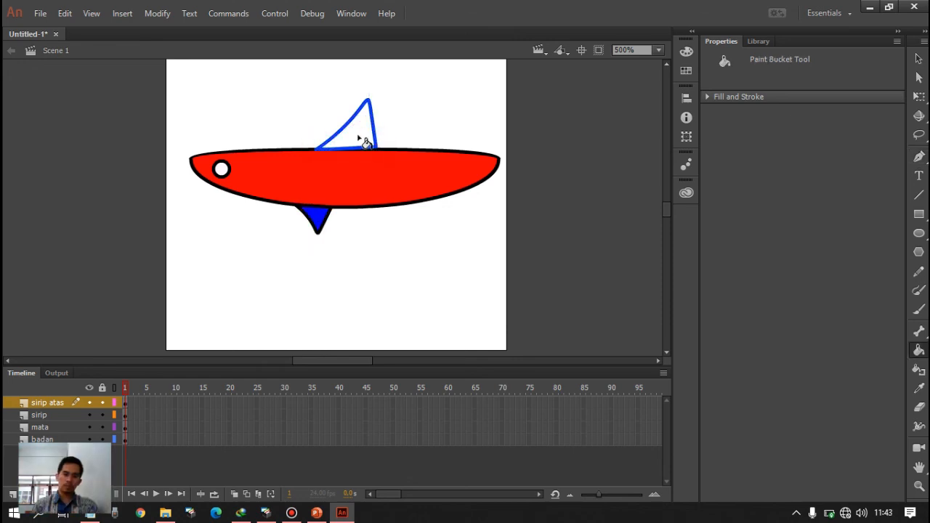